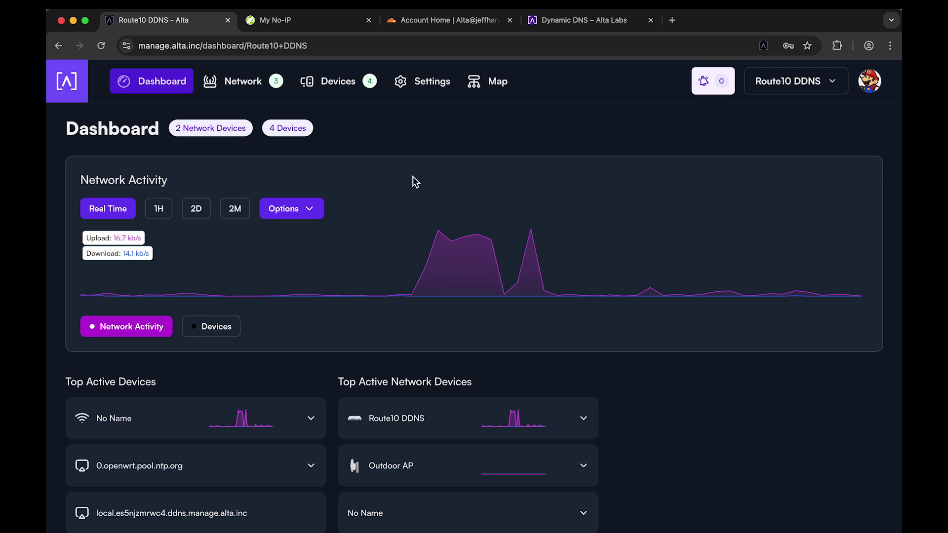
# Step: Open the network device list and check the IP address details of the Route10 DDNS router
pyautogui.click(254, 89)
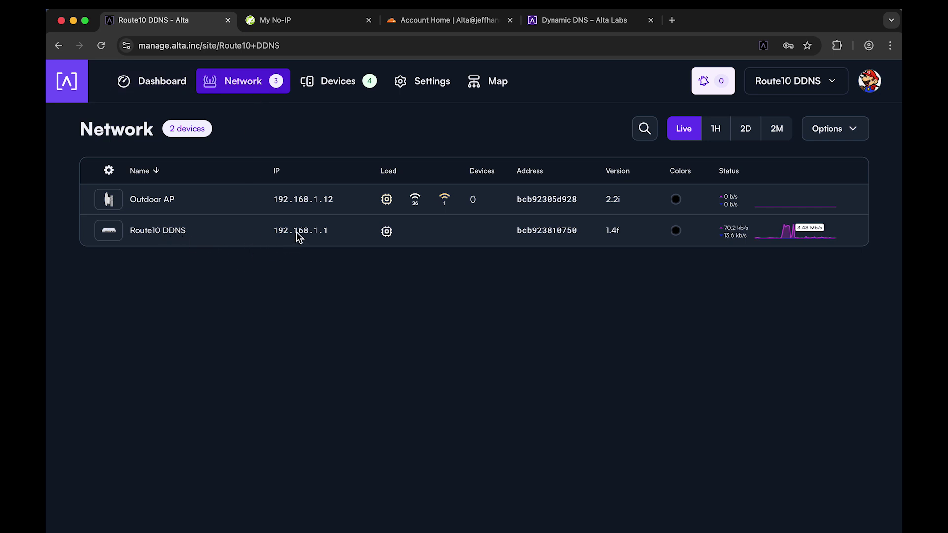
pyautogui.moveTo(295, 230)
pyautogui.moveTo(243, 172); pyautogui.dragTo(378, 172)
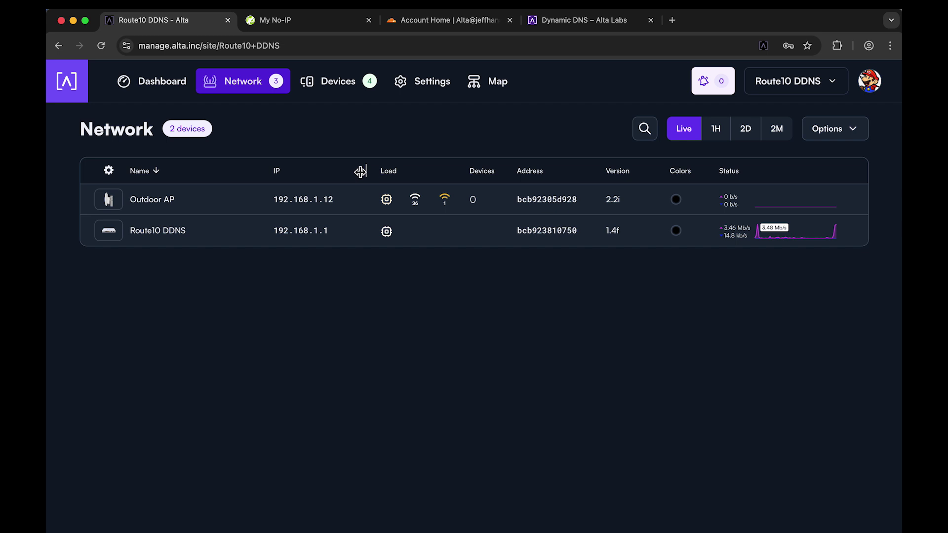
pyautogui.moveTo(308, 218)
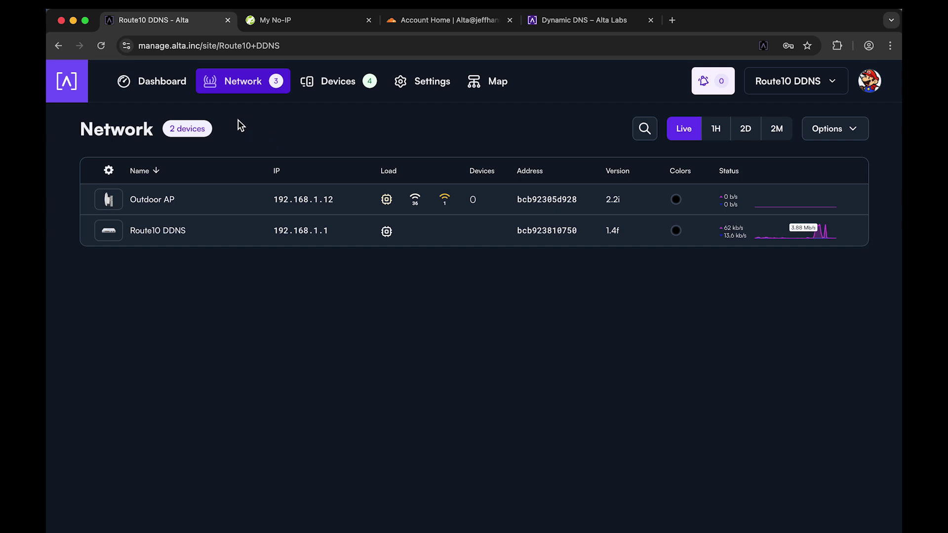
# Step: View the WAN configuration assigned to the Route10 DDNS router's WAN1 port, and close it without changes
pyautogui.click(173, 84)
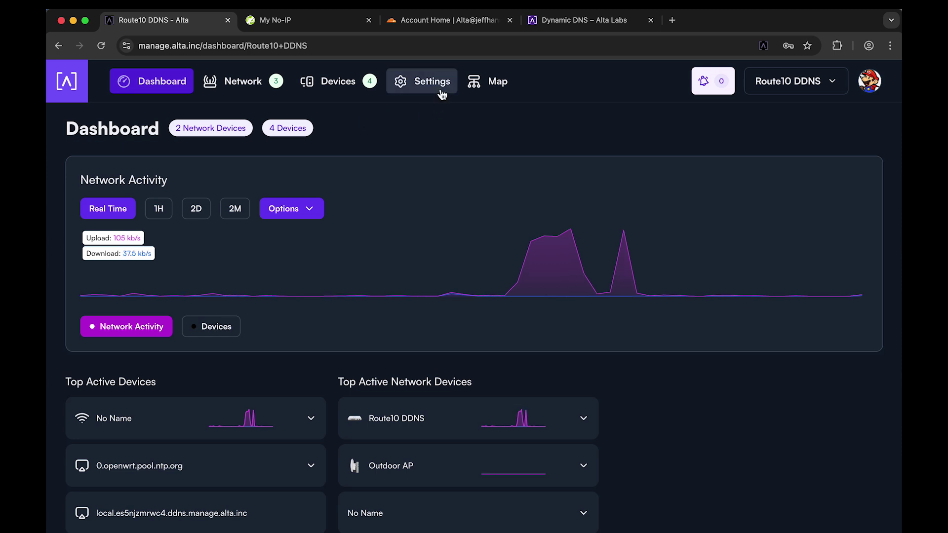
pyautogui.click(241, 81)
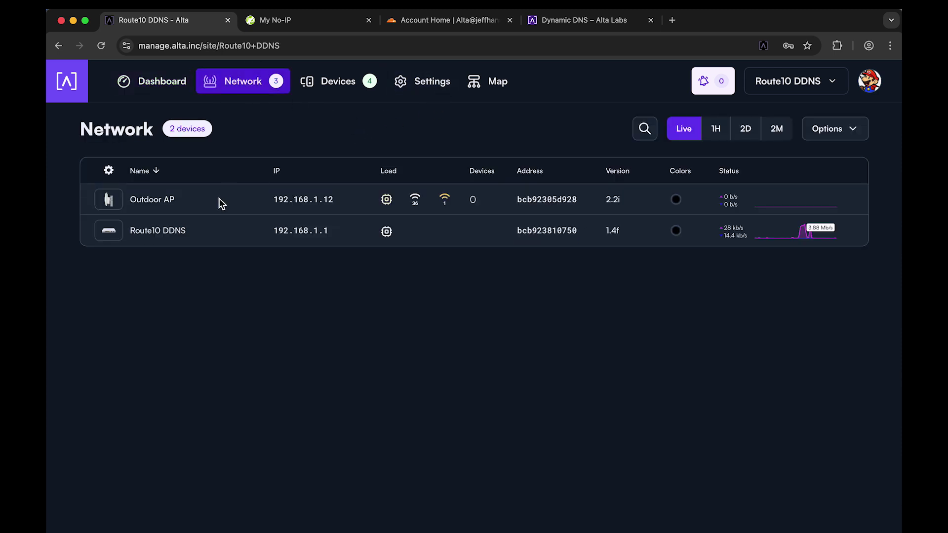
pyautogui.click(112, 238)
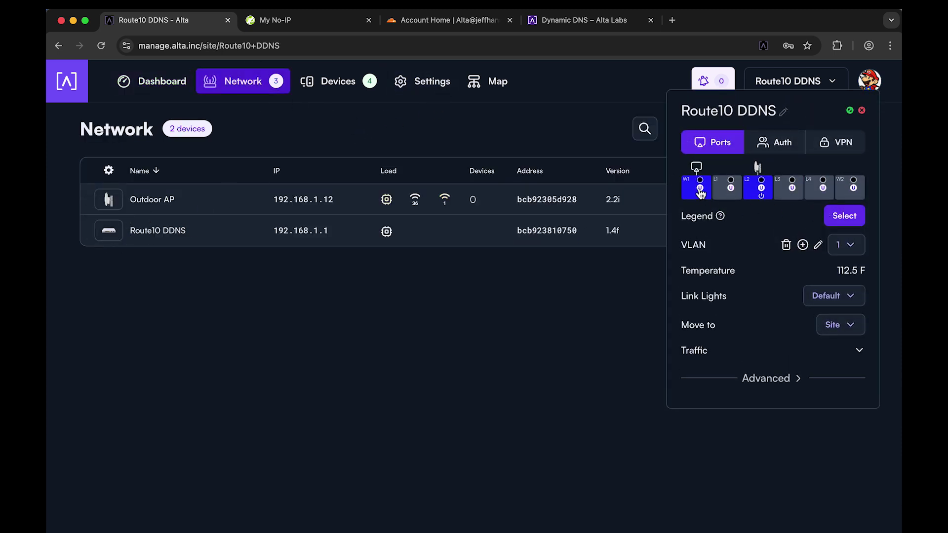
pyautogui.click(701, 189)
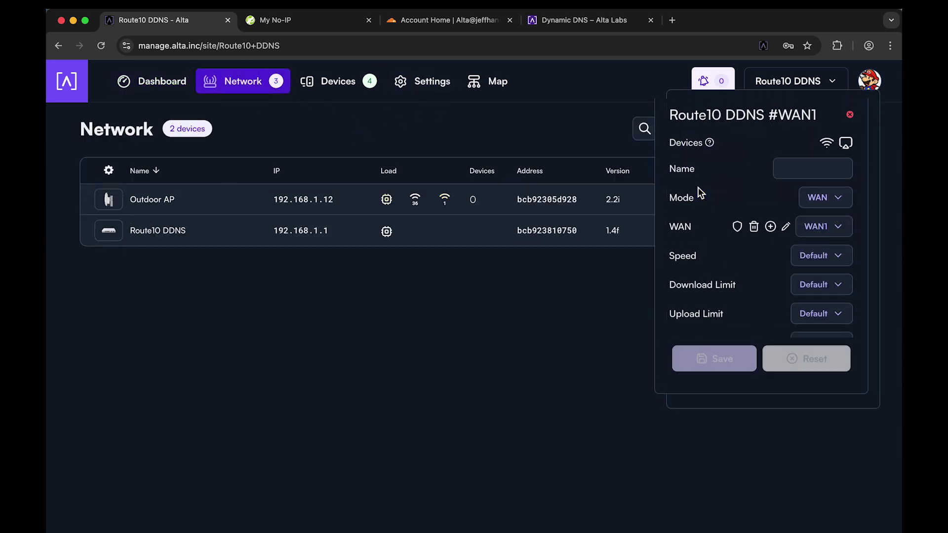
pyautogui.click(788, 232)
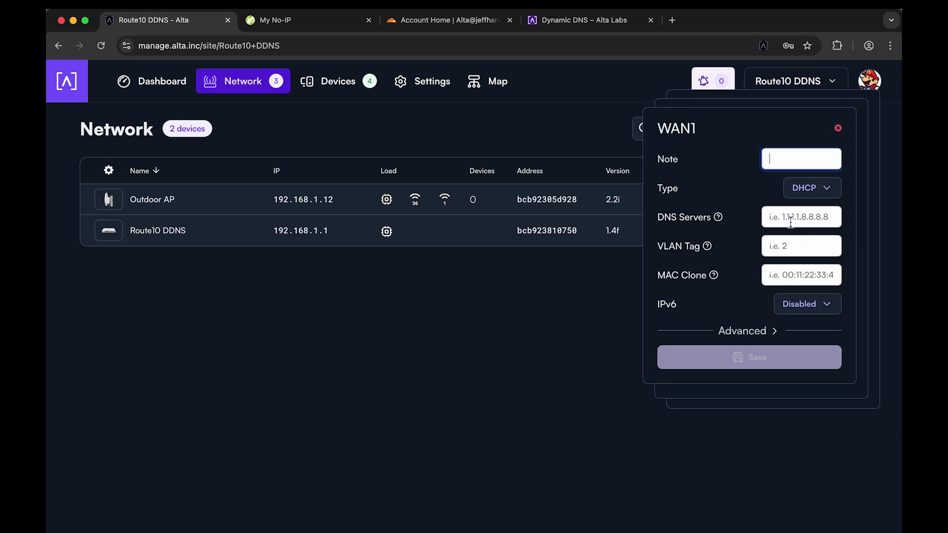
pyautogui.click(838, 128)
pyautogui.click(855, 120)
pyautogui.click(861, 108)
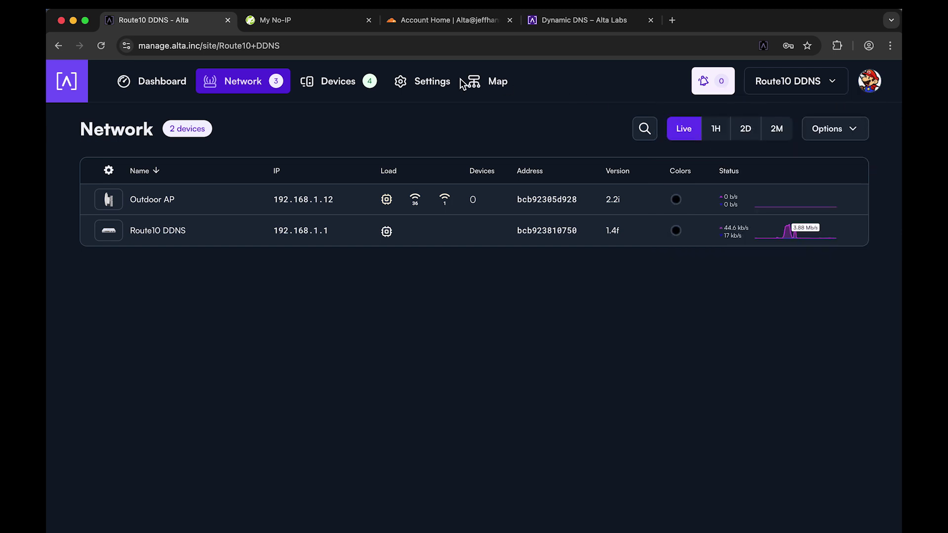
# Step: Open the WAN1 connection from the site's WAN network settings and expand its advanced options
pyautogui.click(428, 85)
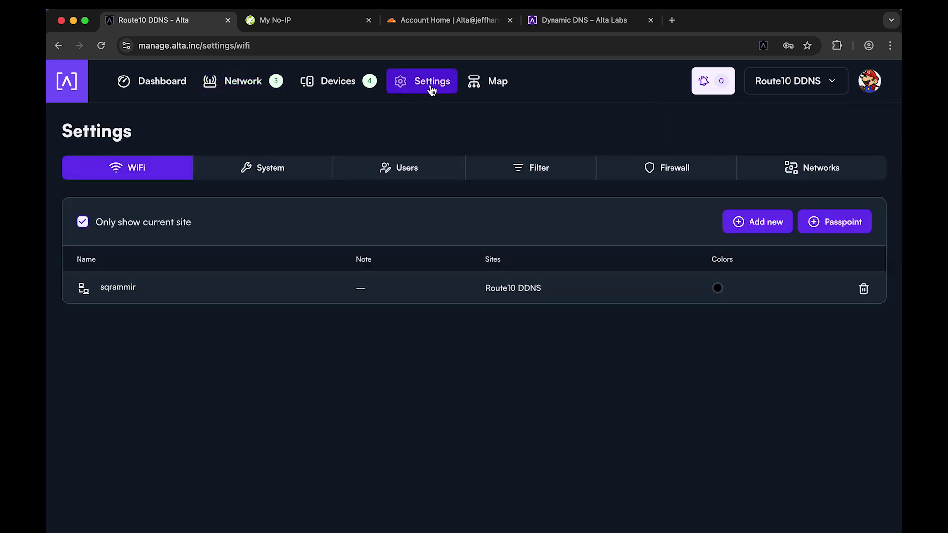
pyautogui.click(844, 170)
pyautogui.click(226, 206)
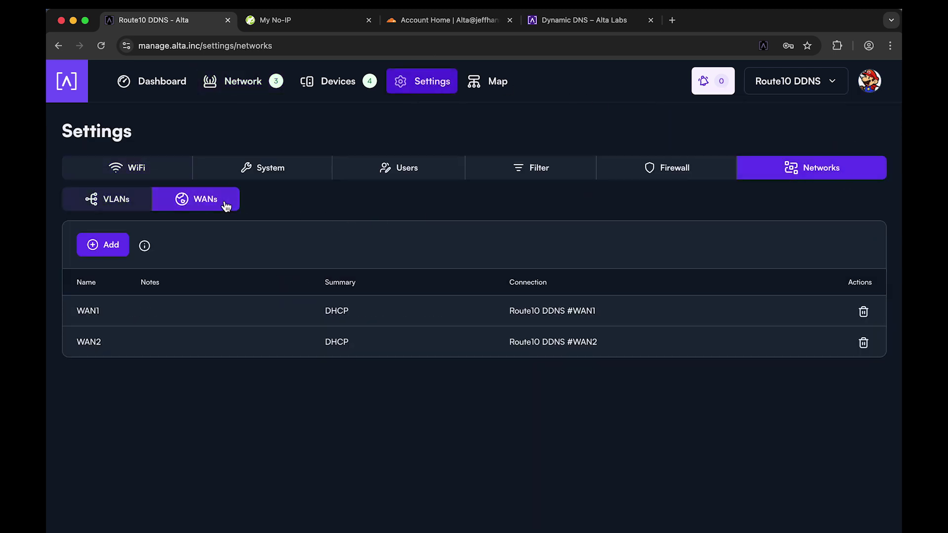
pyautogui.click(94, 316)
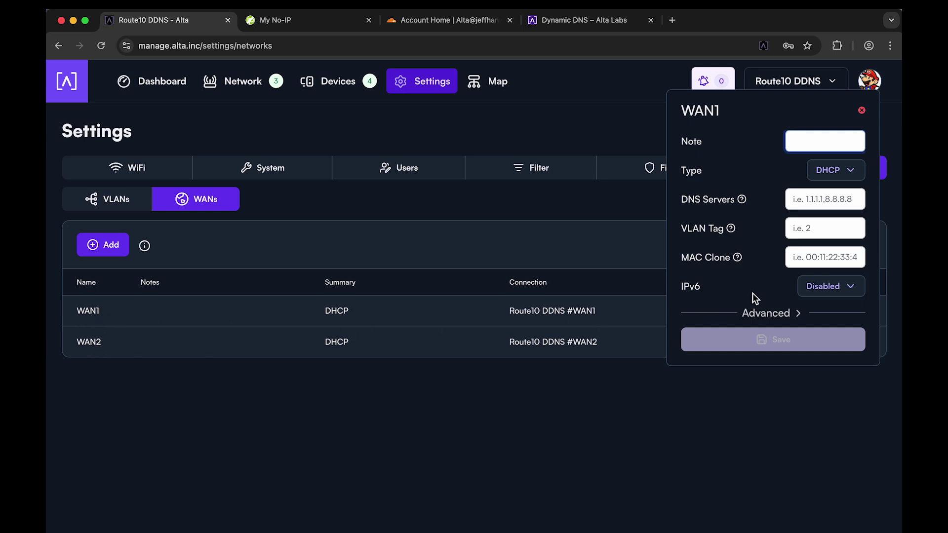
pyautogui.scroll(-1, 775, 200)
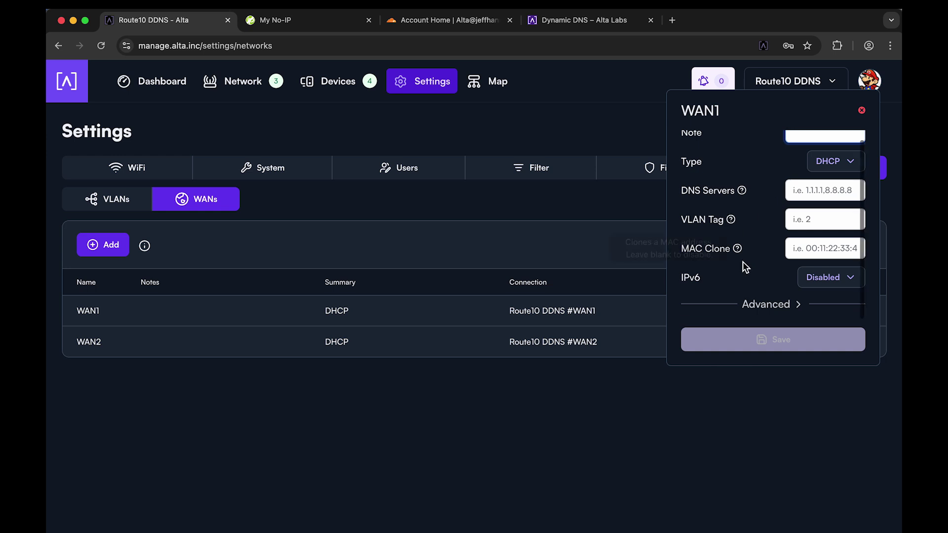
pyautogui.click(775, 305)
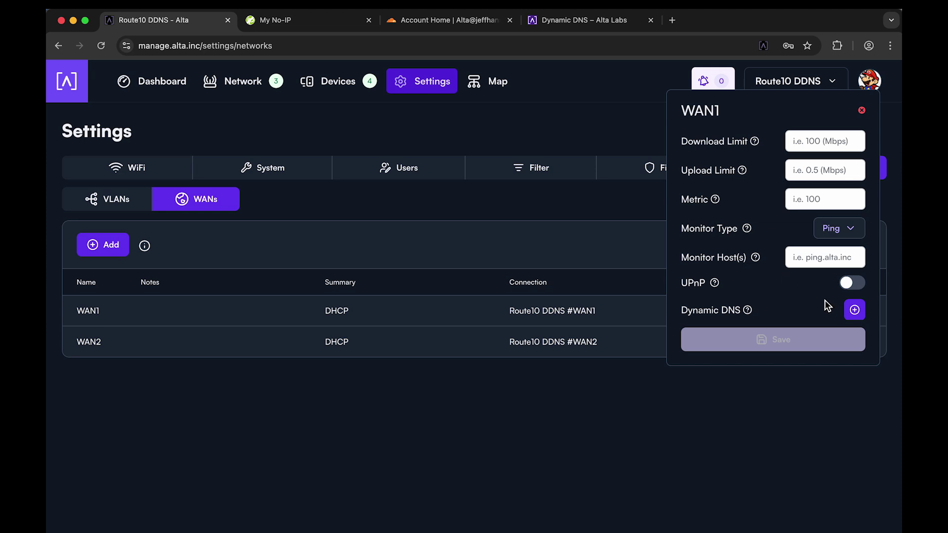
# Step: Add a Dynamic DNS entry to WAN1 and choose no-ip.com as its provider
pyautogui.scroll(-1, 825, 301)
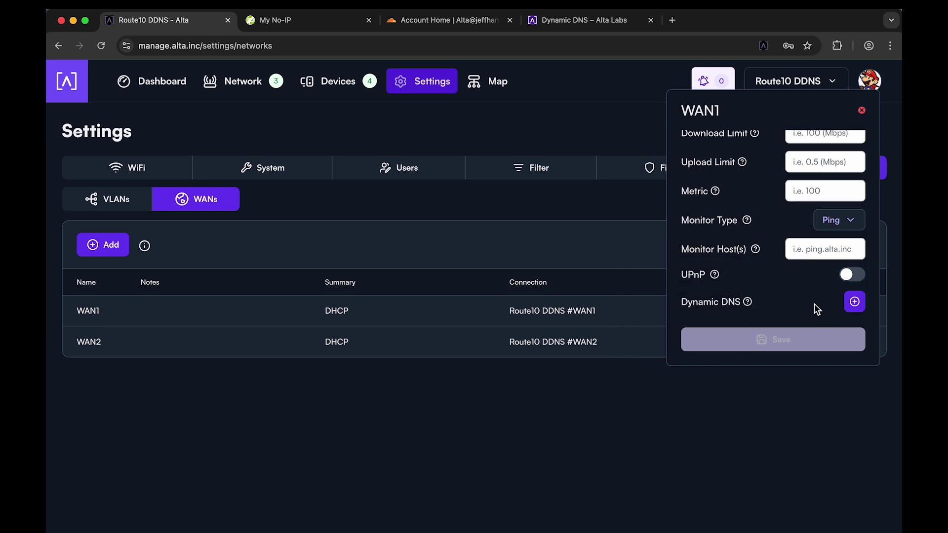
pyautogui.click(855, 304)
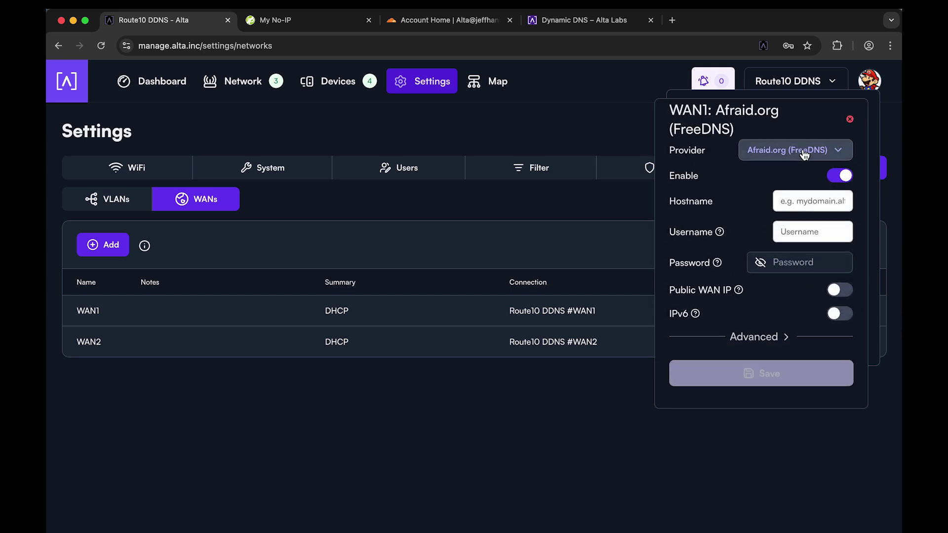
pyautogui.click(804, 153)
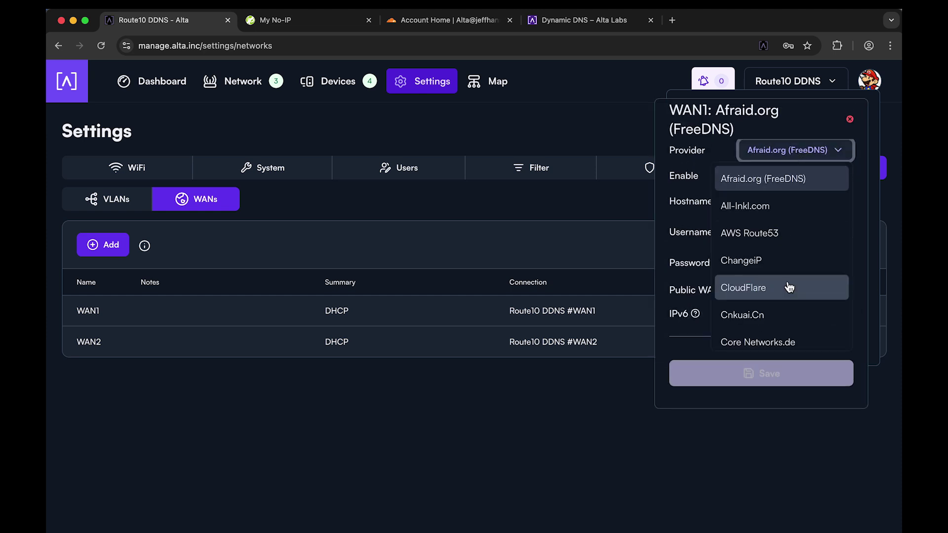
pyautogui.scroll(-10, 789, 284)
pyautogui.scroll(-10, 789, 288)
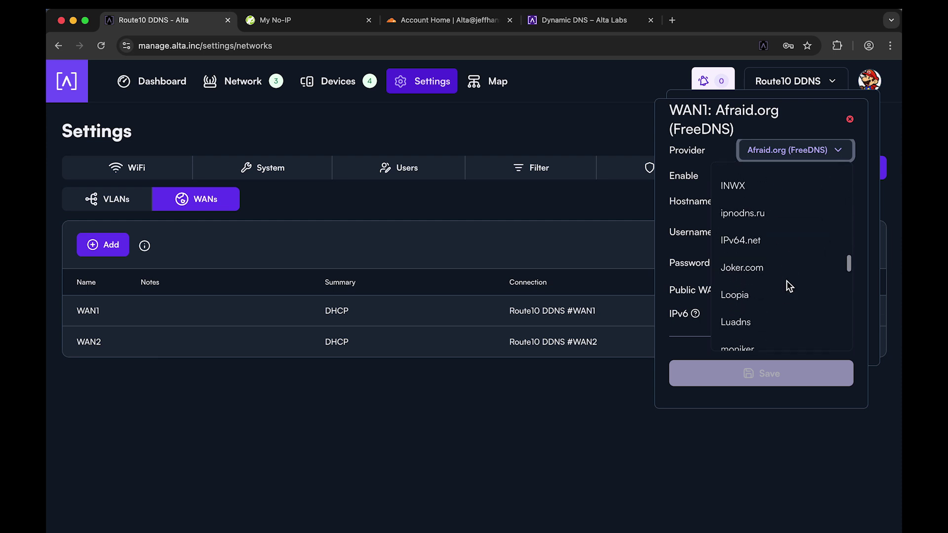
pyautogui.scroll(-3, 785, 281)
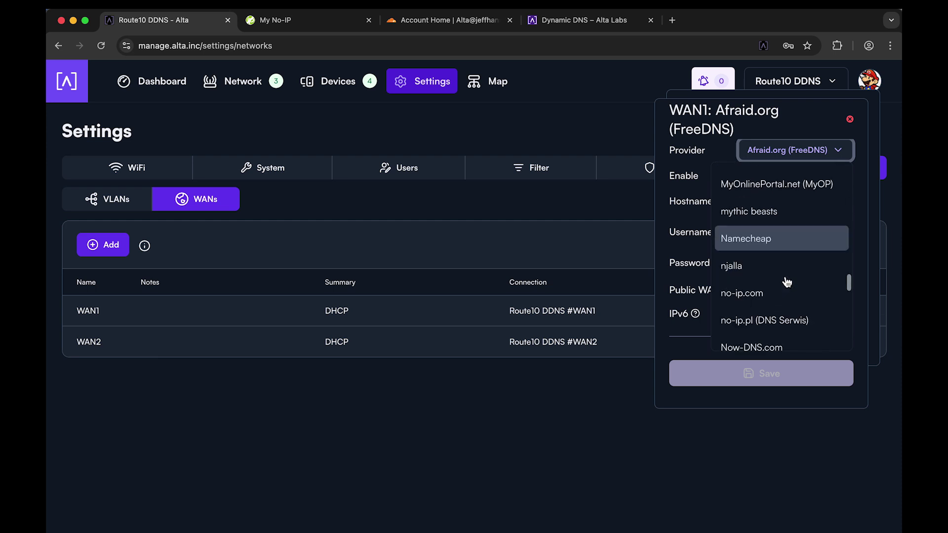
pyautogui.click(778, 277)
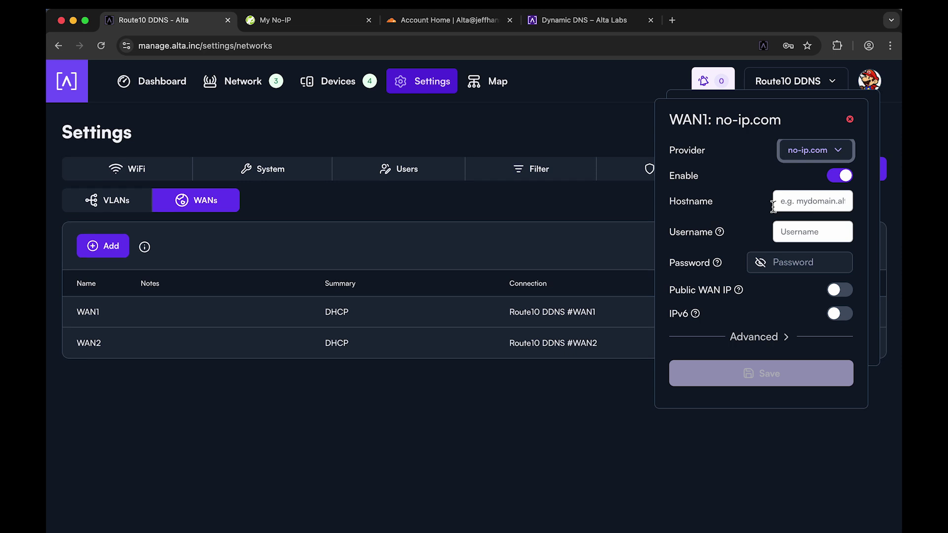
pyautogui.click(772, 174)
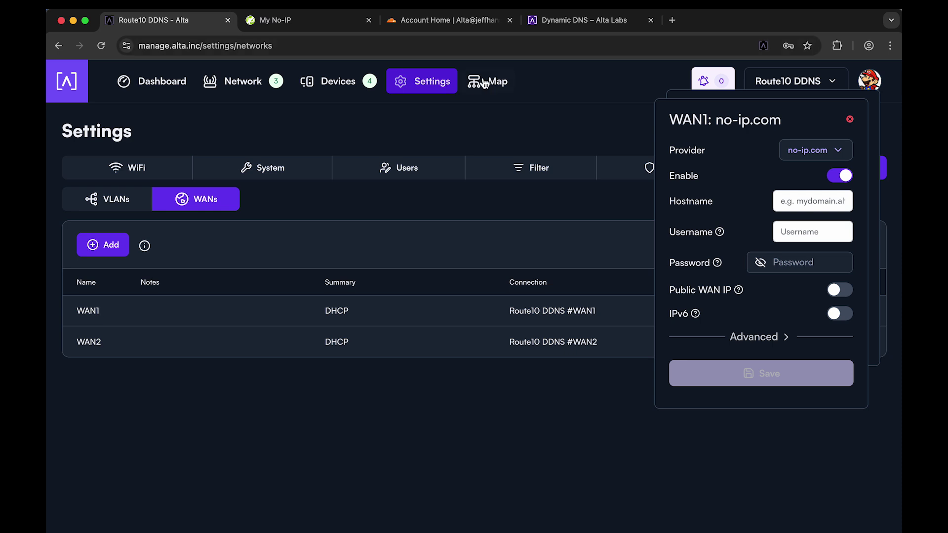
# Step: Switch to the Alta Help Center's Dynamic DNS article, dismiss the page search and read through the DDNS setup explanation
pyautogui.click(551, 20)
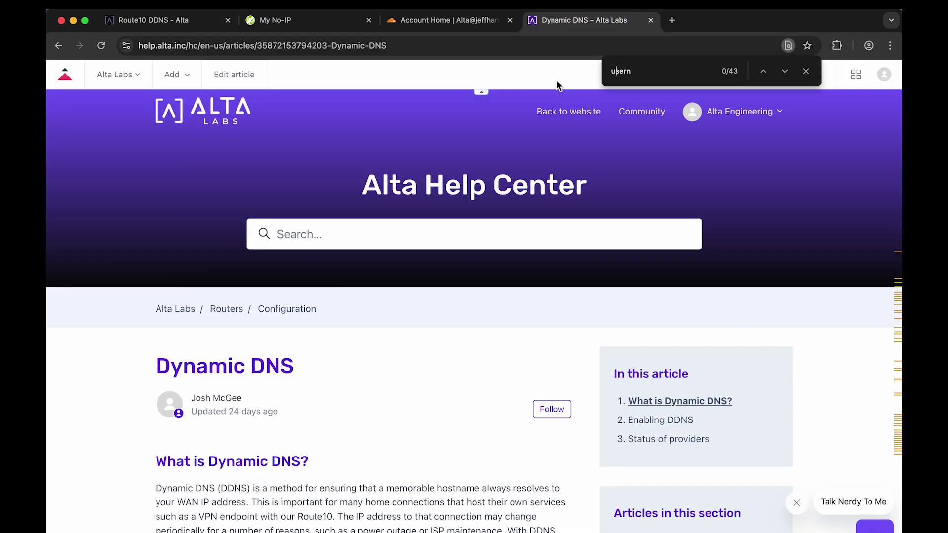
pyautogui.click(806, 71)
pyautogui.scroll(-15, 408, 158)
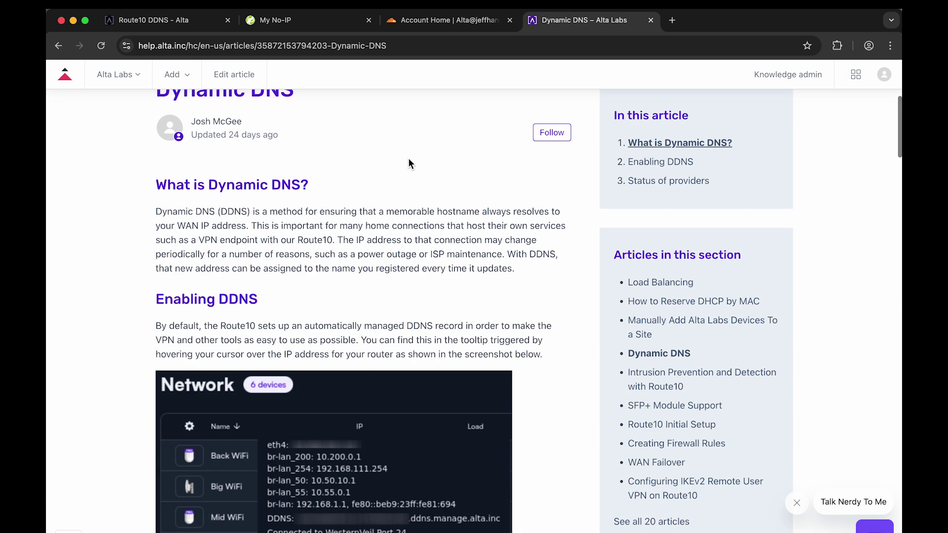
pyautogui.scroll(-10, 407, 157)
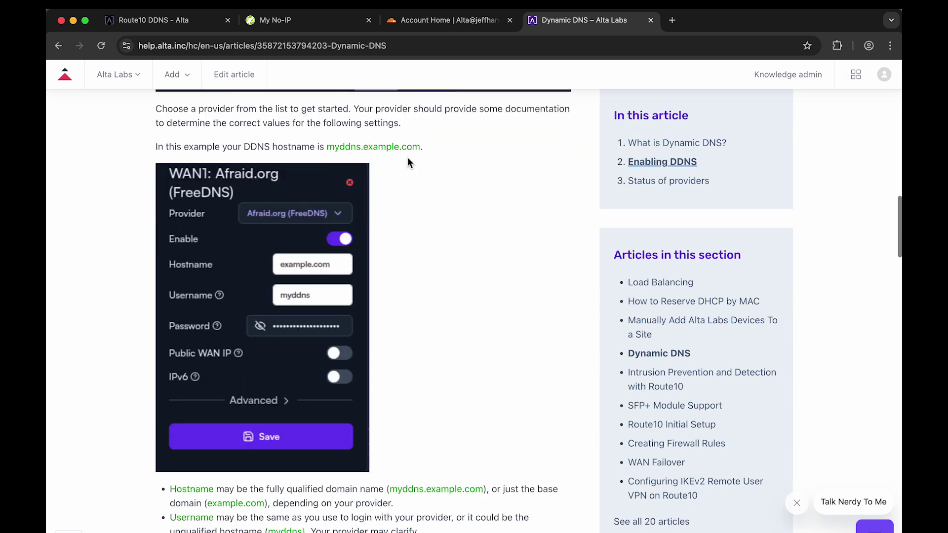
pyautogui.scroll(-2, 408, 207)
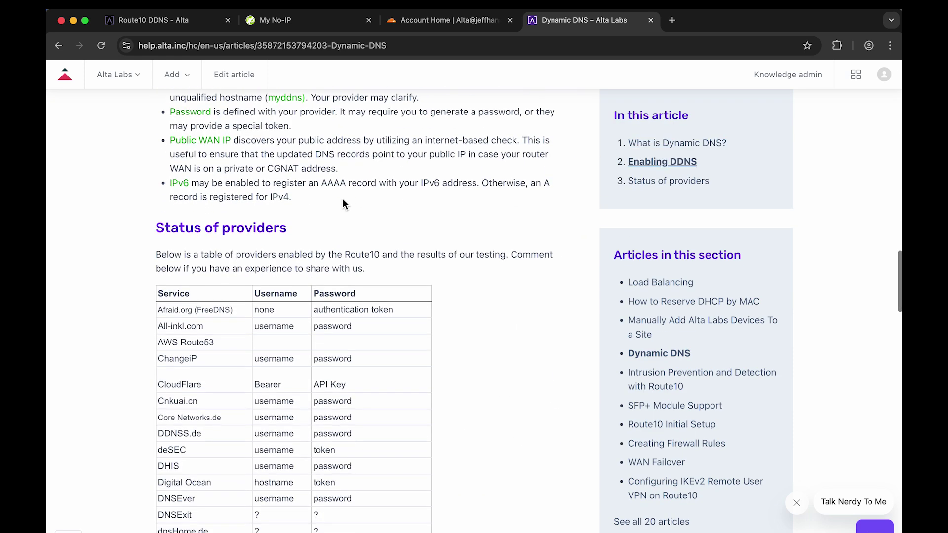
pyautogui.scroll(-6, 313, 170)
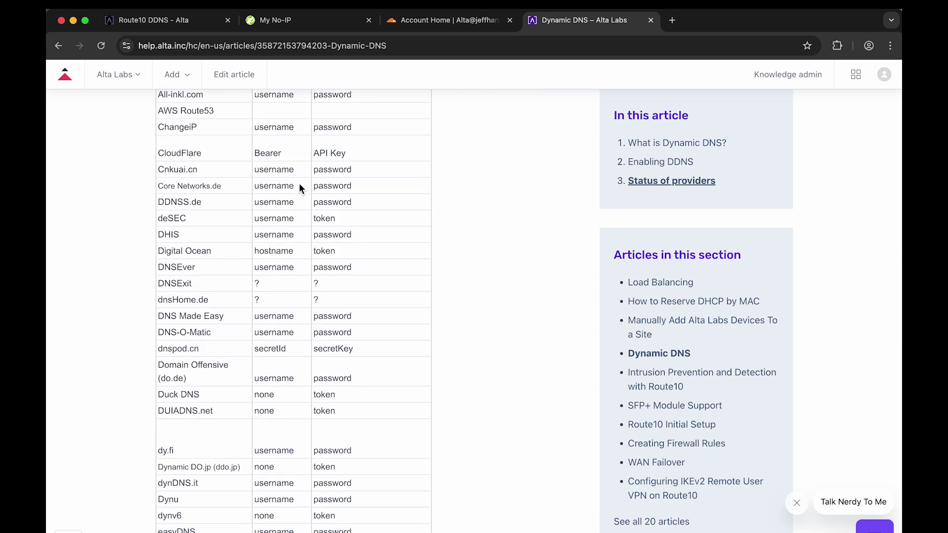
# Step: Examine the provider status table for the username and password types required by CloudFlare, no-ip.com and the other services
pyautogui.doubleClick(265, 154)
pyautogui.moveTo(314, 153); pyautogui.dragTo(360, 153)
pyautogui.click(360, 154)
pyautogui.scroll(-6, 328, 267)
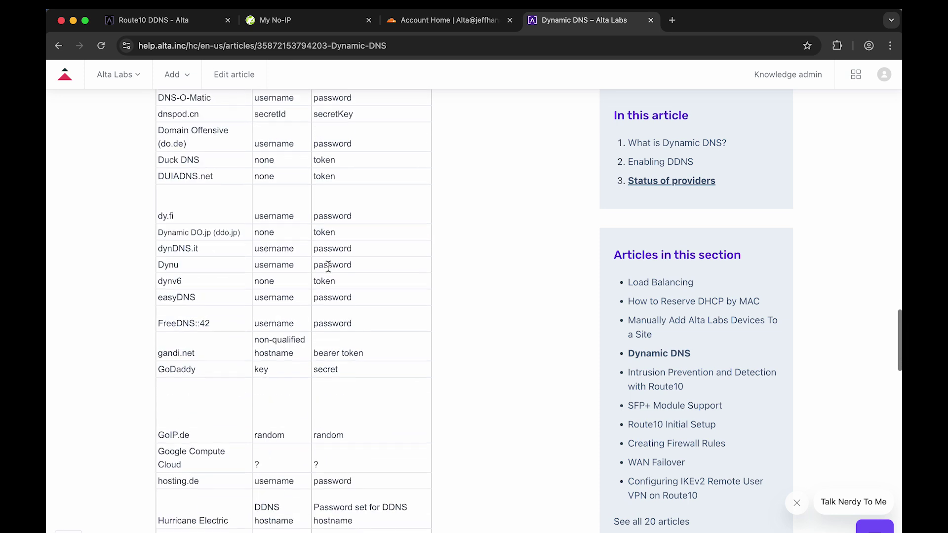
pyautogui.scroll(-2, 316, 250)
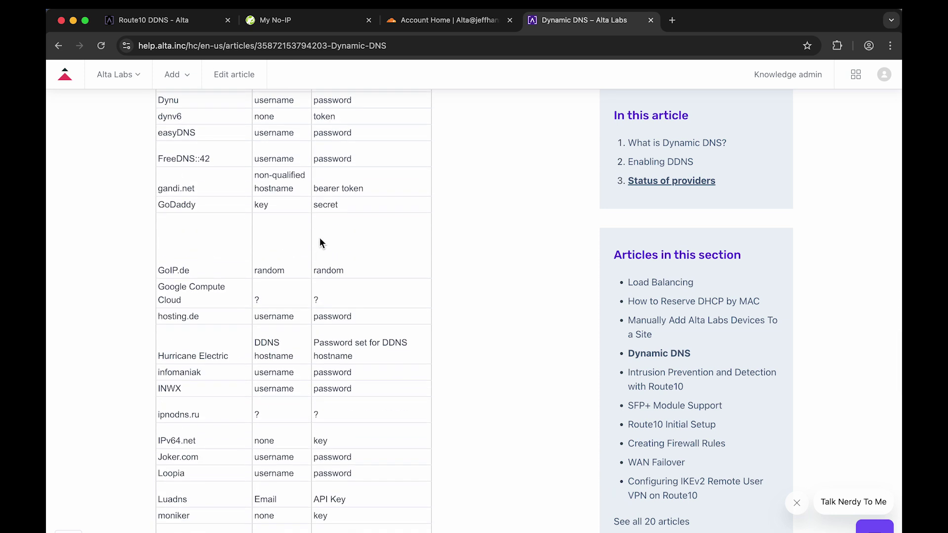
pyautogui.scroll(-1, 319, 232)
pyautogui.scroll(-6, 319, 232)
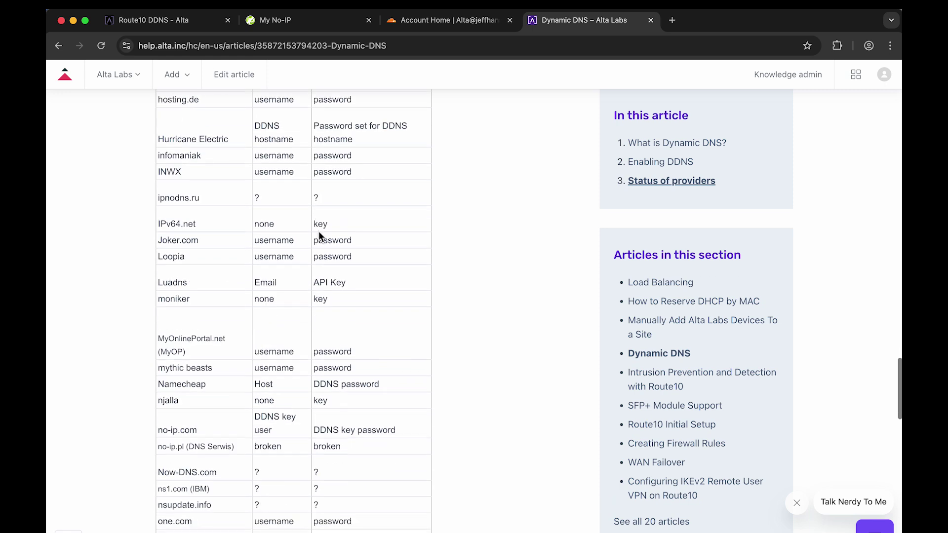
pyautogui.scroll(-5, 319, 231)
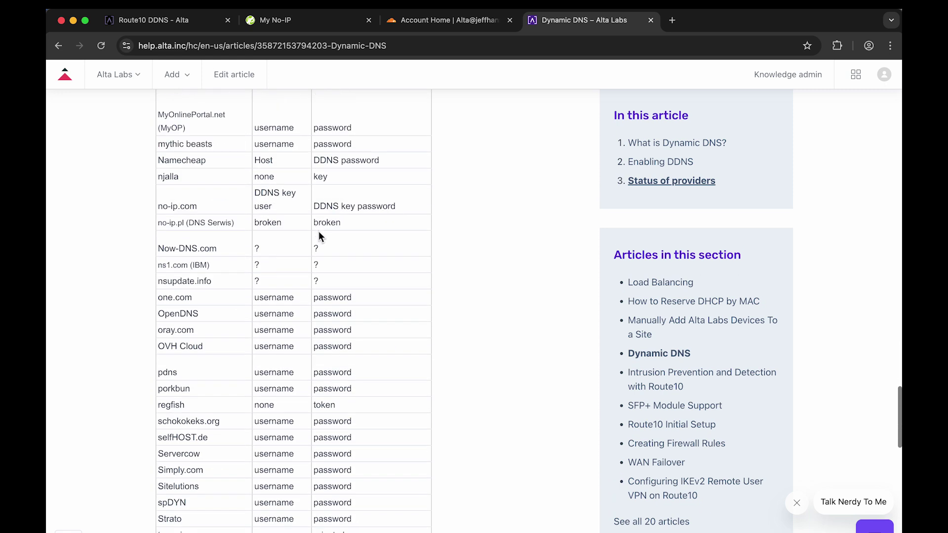
pyautogui.scroll(2, 318, 231)
pyautogui.scroll(15, 319, 231)
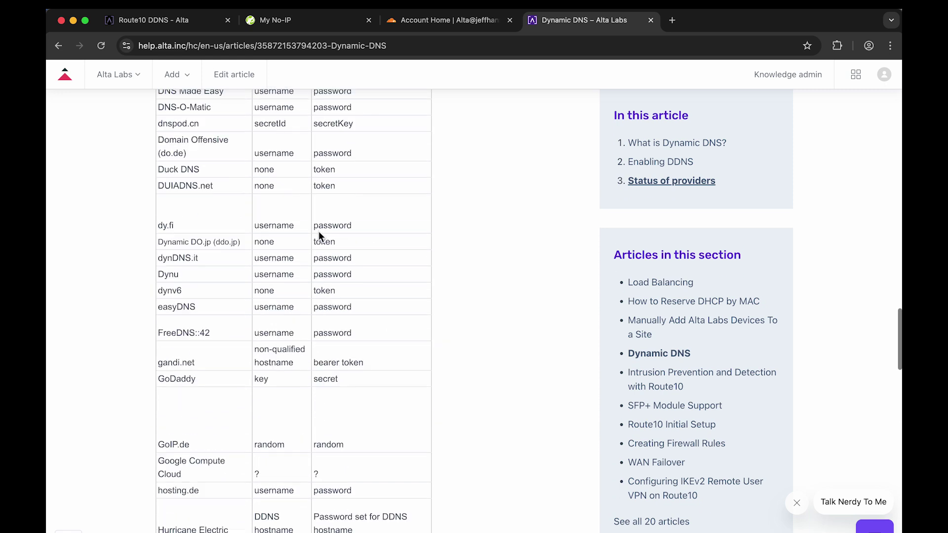
pyautogui.scroll(1, 319, 231)
pyautogui.scroll(-1, 319, 231)
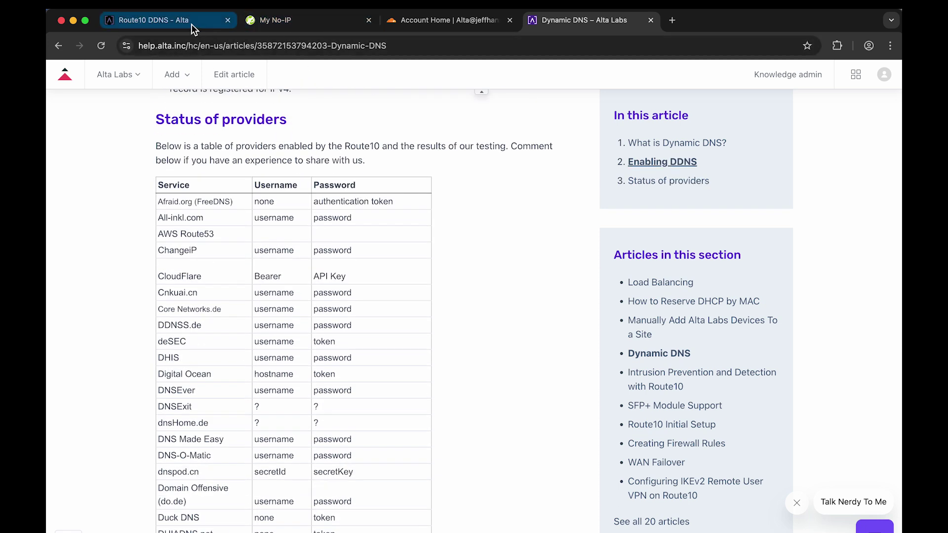
# Step: Switch to the No-IP account, start a new Dynamic DNS hostname and name it route10speeds
pyautogui.click(298, 24)
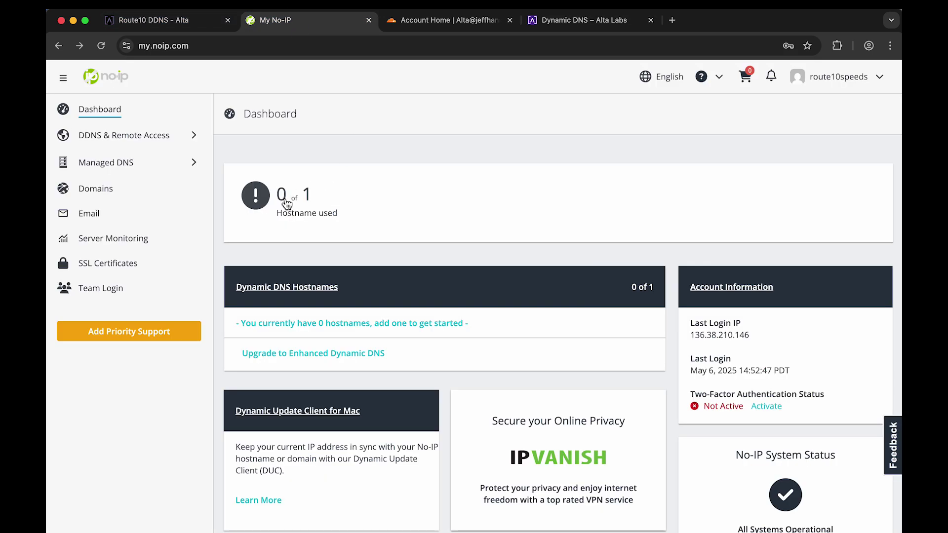
pyautogui.click(306, 201)
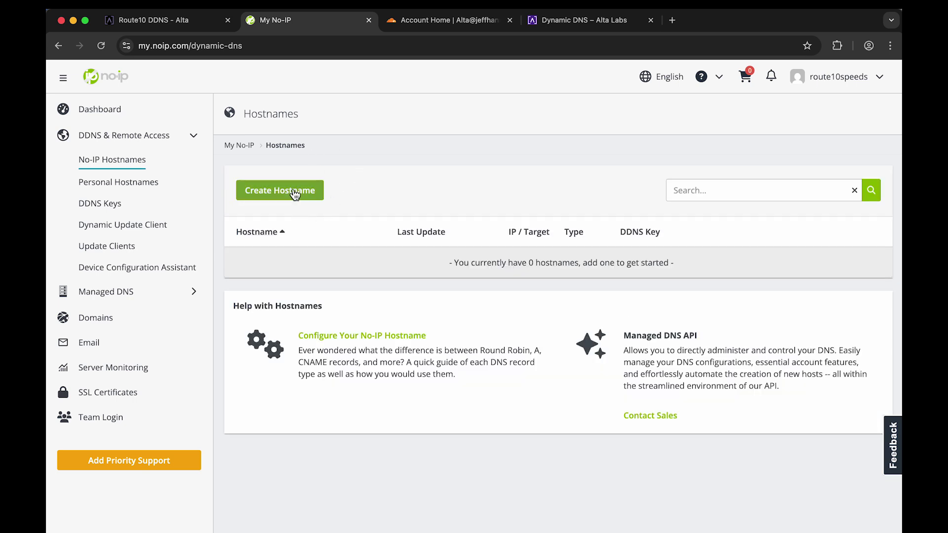
pyautogui.click(295, 192)
pyautogui.click(283, 187)
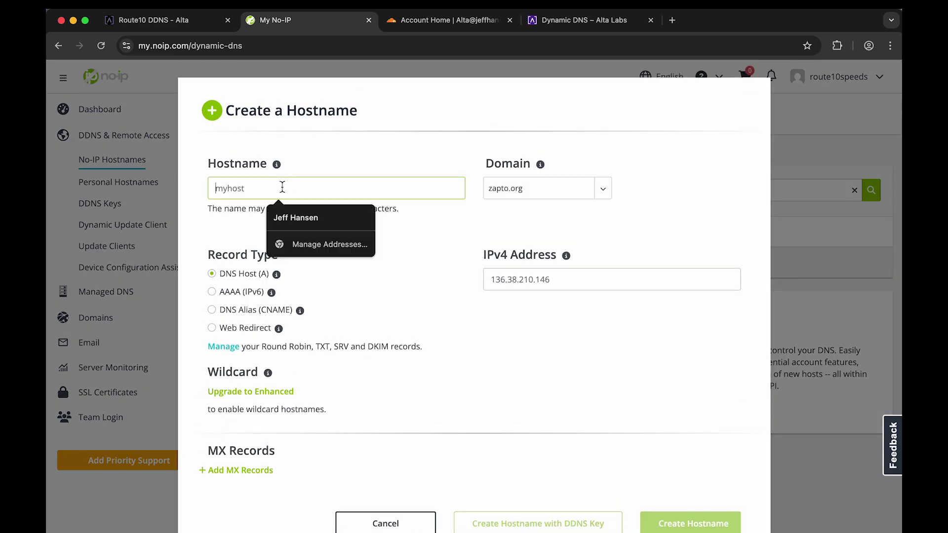
pyautogui.write('route10speed')
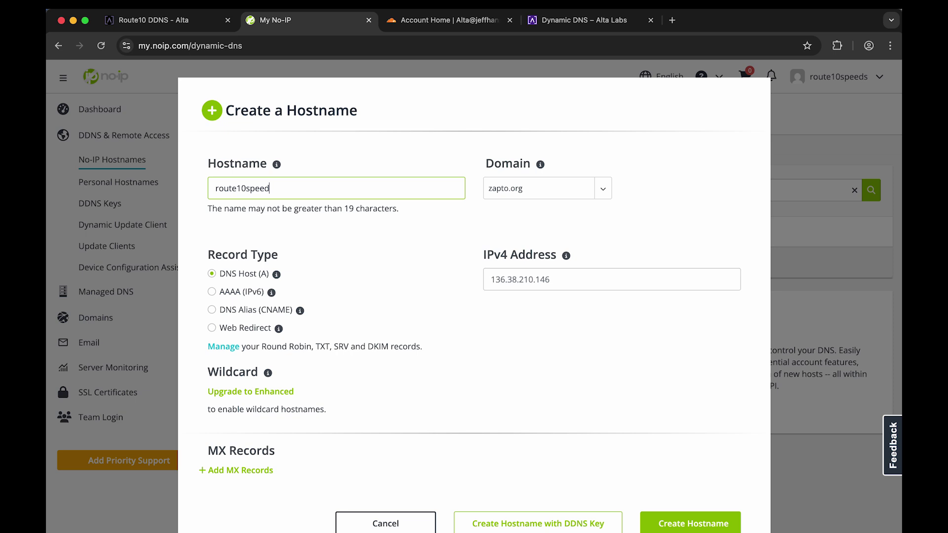
pyautogui.write('s')
# Step: Choose the ddns.net domain, create the hostname with a DDNS key and dismiss the success notice
pyautogui.click(499, 191)
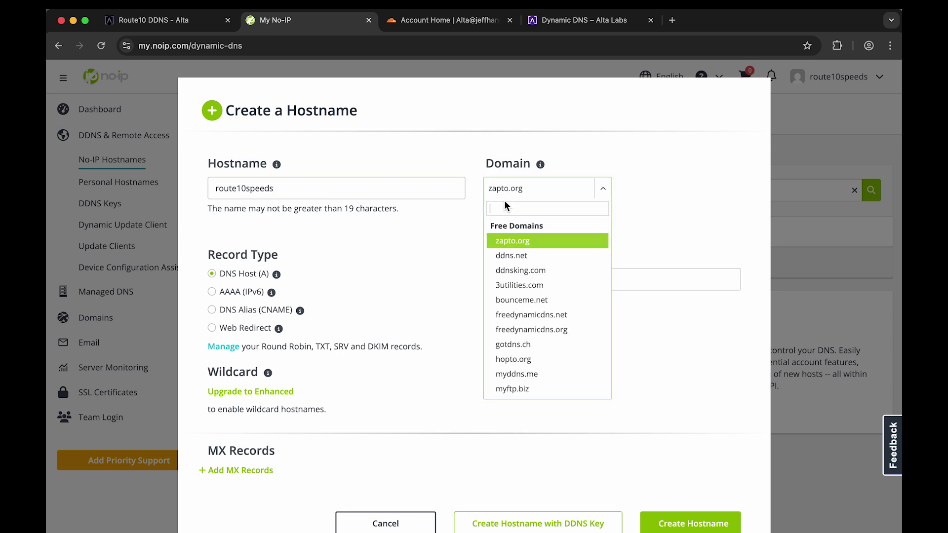
pyautogui.click(532, 262)
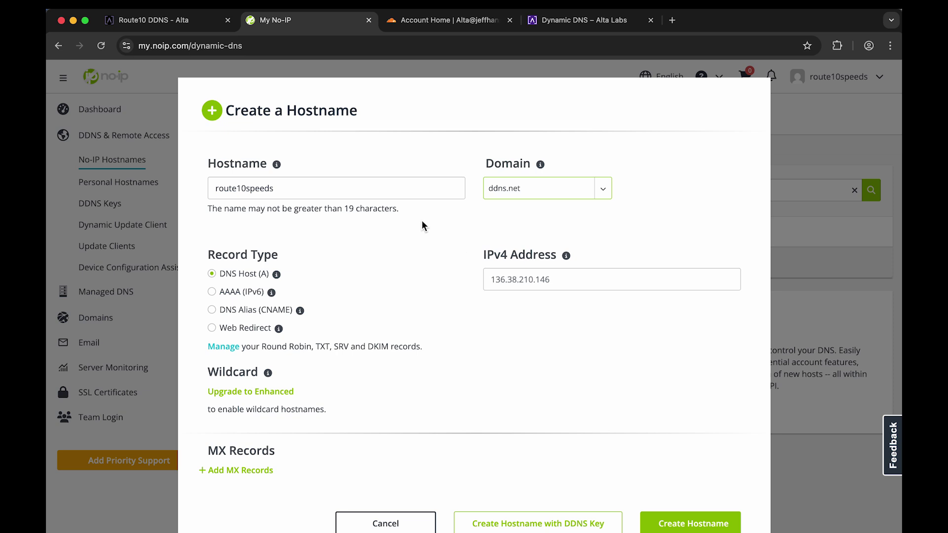
pyautogui.click(584, 277)
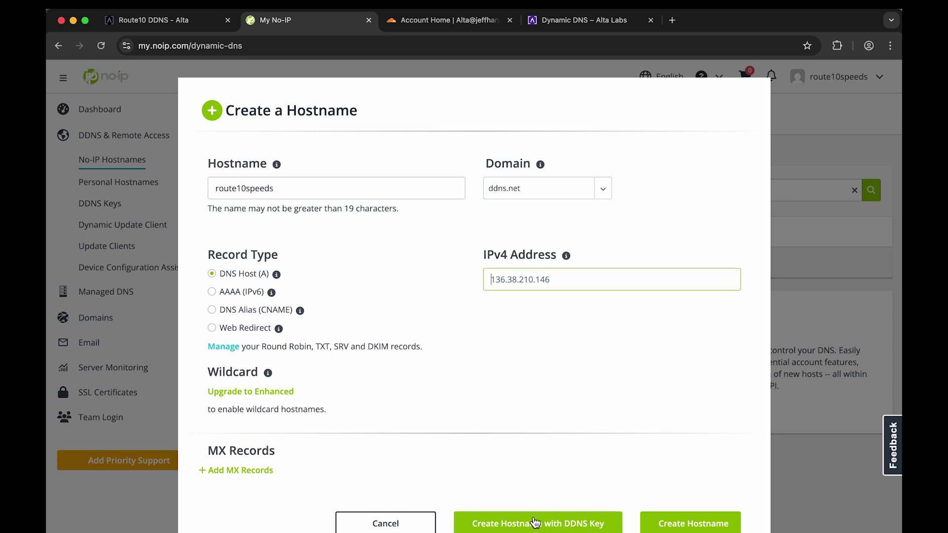
pyautogui.click(549, 527)
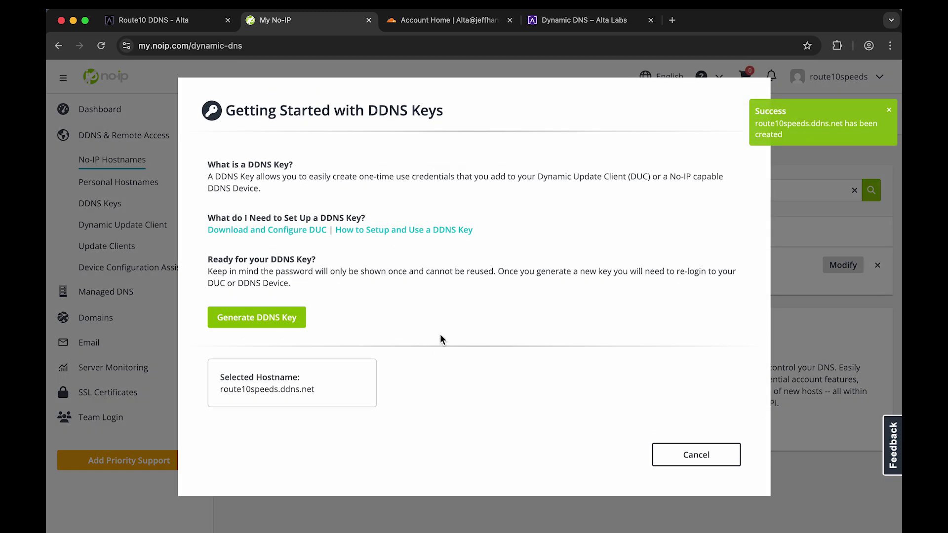
pyautogui.click(889, 110)
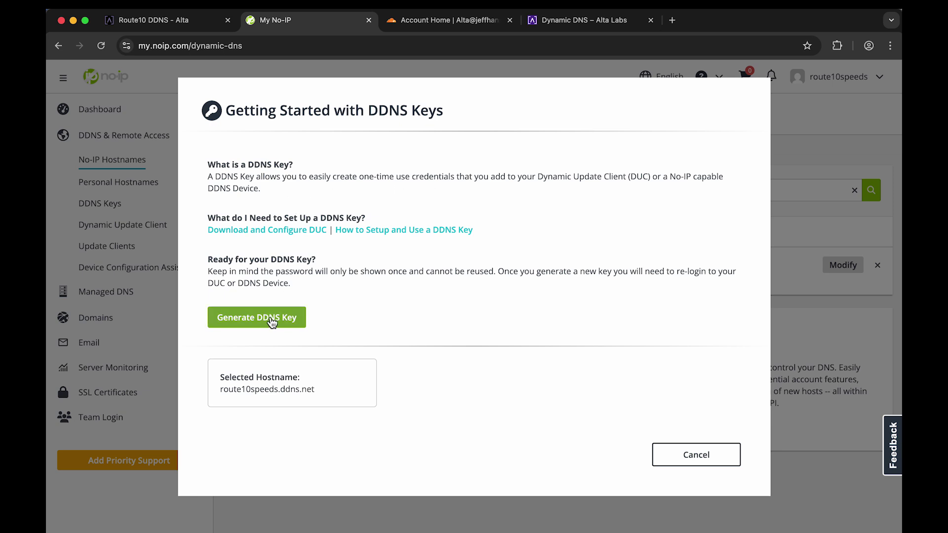
# Step: Copy the selected hostname route10speeds.ddns.net from No-IP into the hostname of the Route10's WAN1 no-ip.com entry
pyautogui.moveTo(220, 390); pyautogui.dragTo(315, 391)
pyautogui.press('super+c')
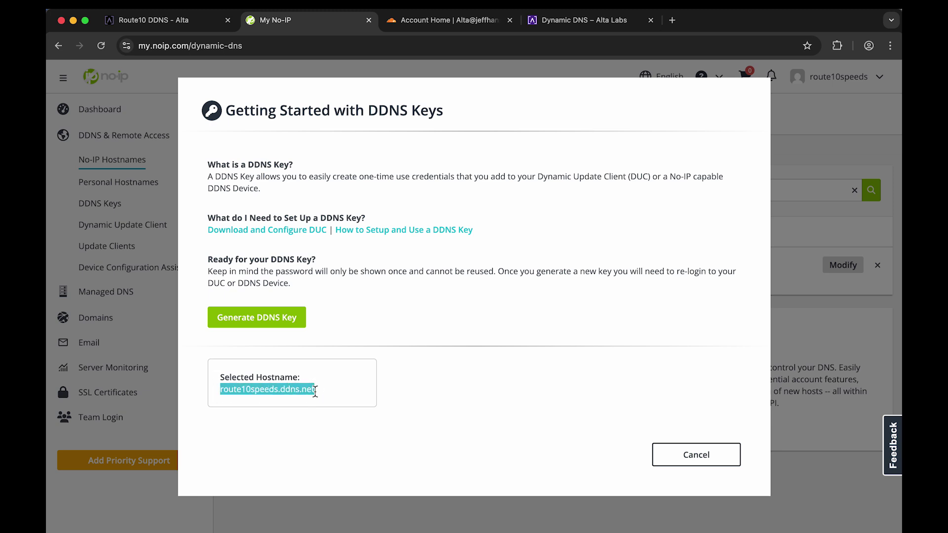
pyautogui.click(180, 22)
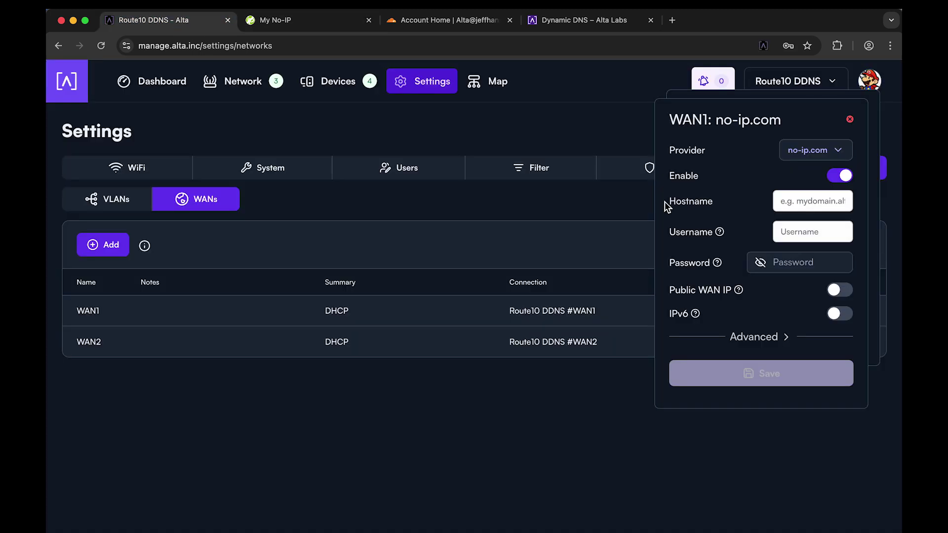
pyautogui.click(813, 201)
pyautogui.press('super+v')
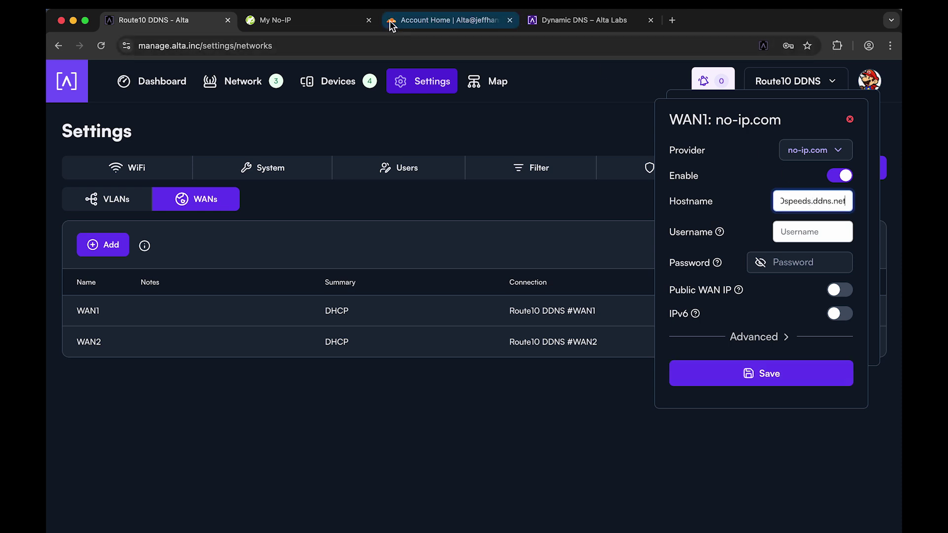
# Step: Generate the DDNS key for the hostname in No-IP and copy its username into the WAN1 no-ip.com entry
pyautogui.click(319, 21)
pyautogui.click(281, 321)
pyautogui.scroll(-2, 351, 278)
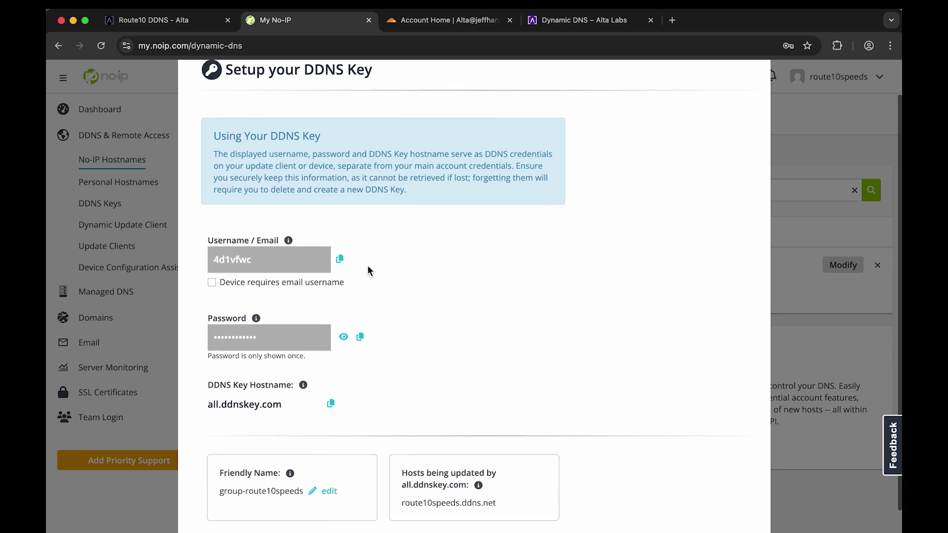
pyautogui.click(339, 257)
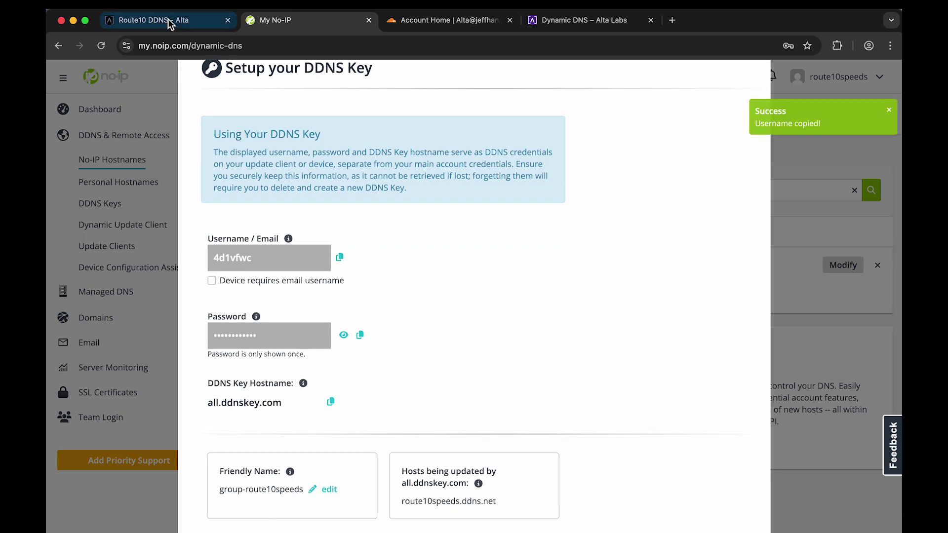
pyautogui.click(153, 20)
pyautogui.click(801, 232)
pyautogui.press('super+v')
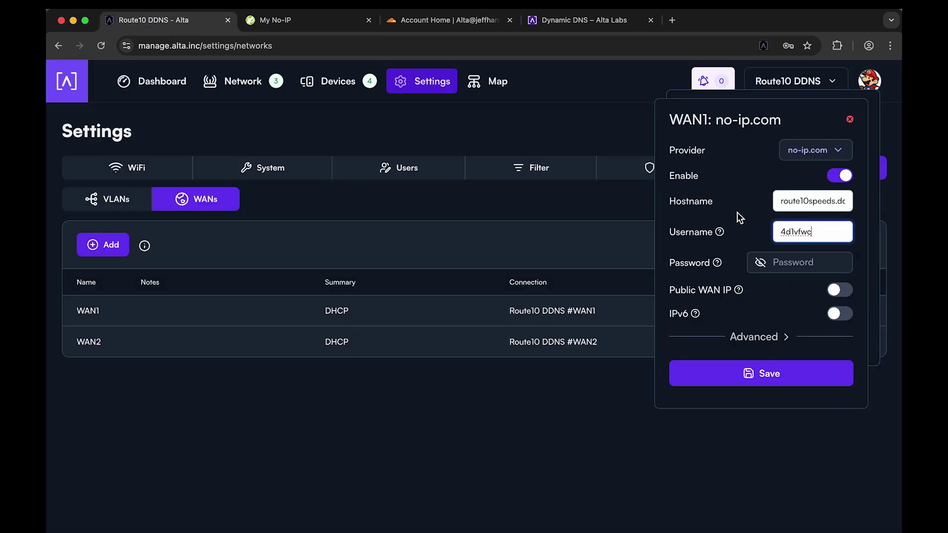
# Step: Copy the DDNS key password from No-IP into the WAN1 entry's password and save the entry
pyautogui.click(314, 19)
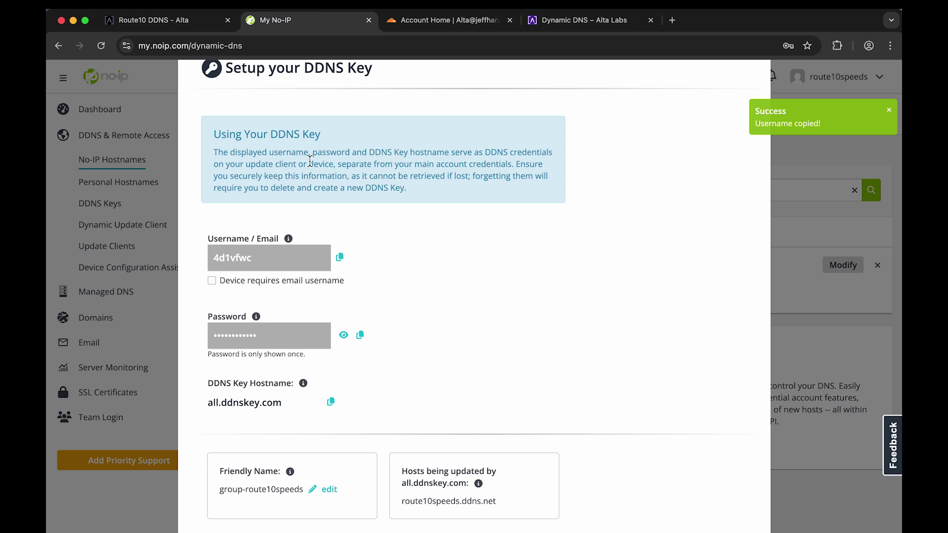
pyautogui.click(360, 336)
pyautogui.click(158, 19)
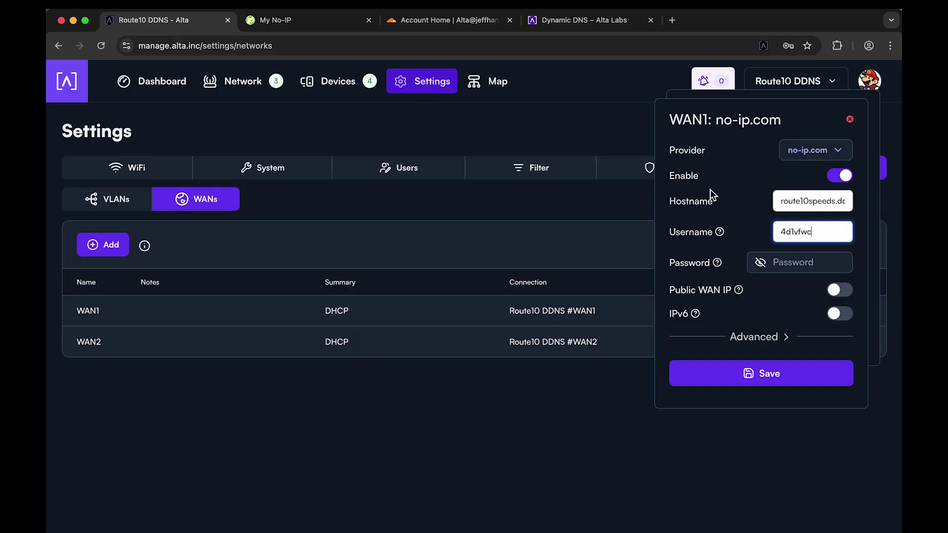
pyautogui.click(806, 263)
pyautogui.press('super+v')
pyautogui.moveTo(719, 265)
pyautogui.click(811, 233)
pyautogui.click(753, 375)
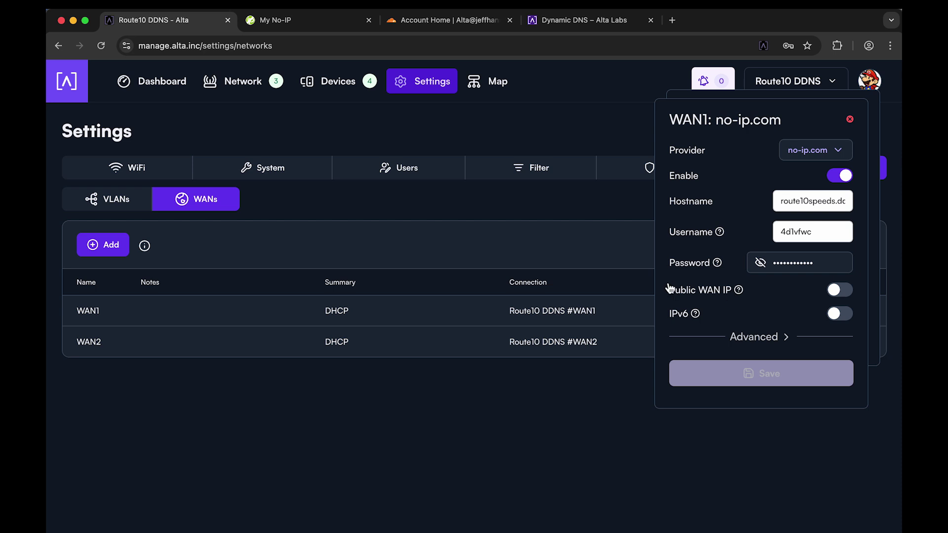
# Step: Switch to the terminal and enter the command "host route10speeds.ddns.net nf1.no-ip.com." without running it
pyautogui.hotkey('alt', 'space')
pyautogui.write('host route10speeds.ddns.net nf1.no-ip.com.')
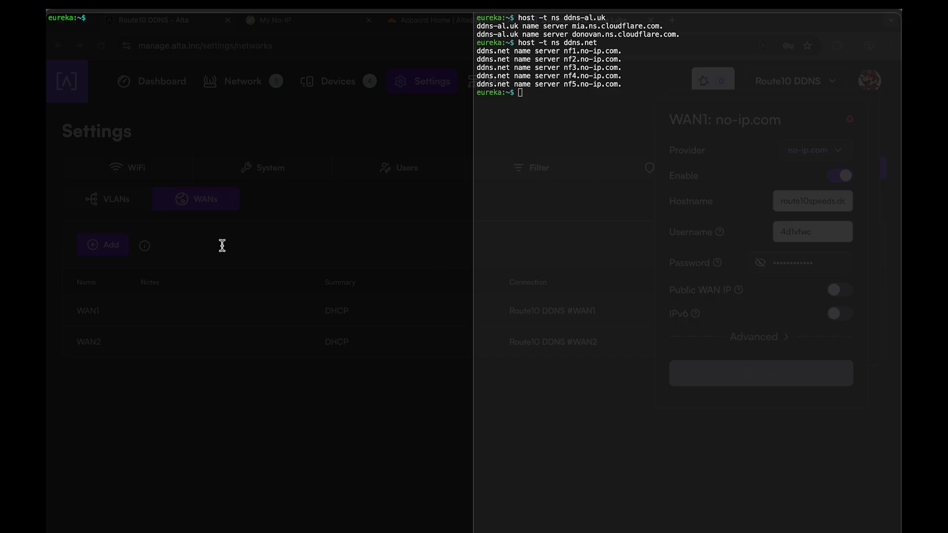
pyautogui.press('Left')
pyautogui.press('Left')
pyautogui.press('Left')
pyautogui.press('Left')
pyautogui.press('Left')
pyautogui.press('Left')
pyautogui.press('Left')
pyautogui.press('Left')
pyautogui.press('Left')
pyautogui.press('Left')
pyautogui.press('Left')
pyautogui.press('Left')
pyautogui.press('Right')
pyautogui.press('Right')
pyautogui.press('Right')
pyautogui.press('Right')
pyautogui.press('Right')
pyautogui.press('Right')
pyautogui.press('Right')
pyautogui.press('Right')
pyautogui.press('Right')
pyautogui.press('Right')
pyautogui.press('Right')
pyautogui.press('Right')
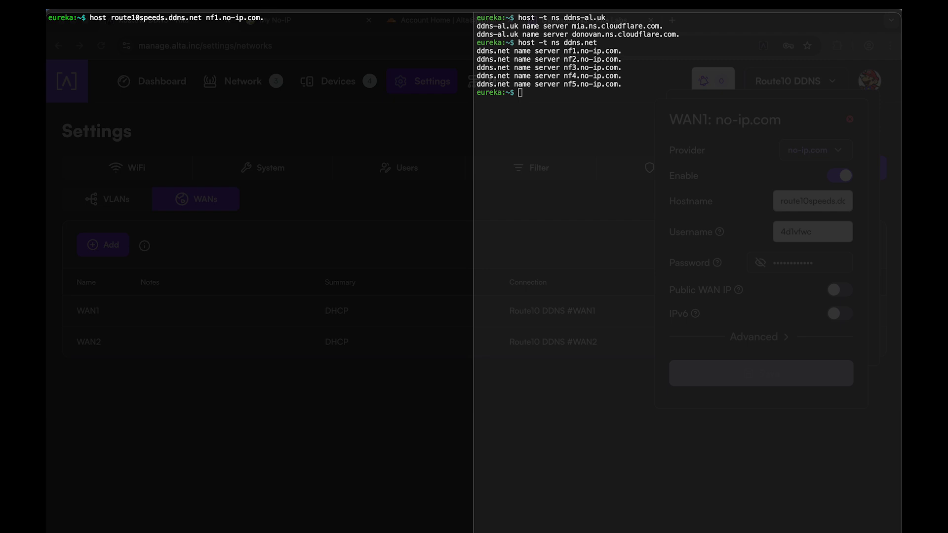
# Step: Highlight the ddns.net name server lookup and its nf1.no-ip.com entry, and run the prepared host query for route10speeds.ddns.net
pyautogui.click(585, 50)
pyautogui.doubleClick(586, 50)
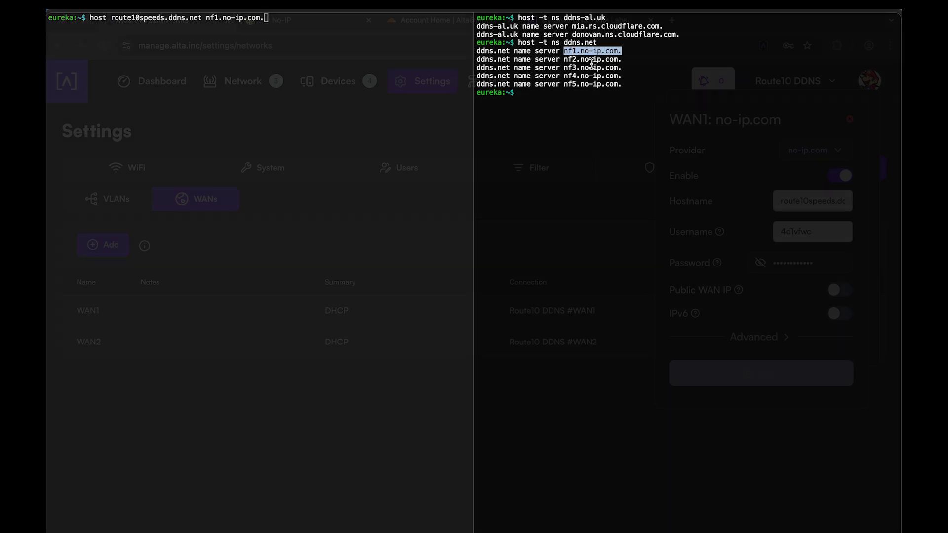
pyautogui.moveTo(517, 43); pyautogui.dragTo(598, 44)
pyautogui.click(594, 44)
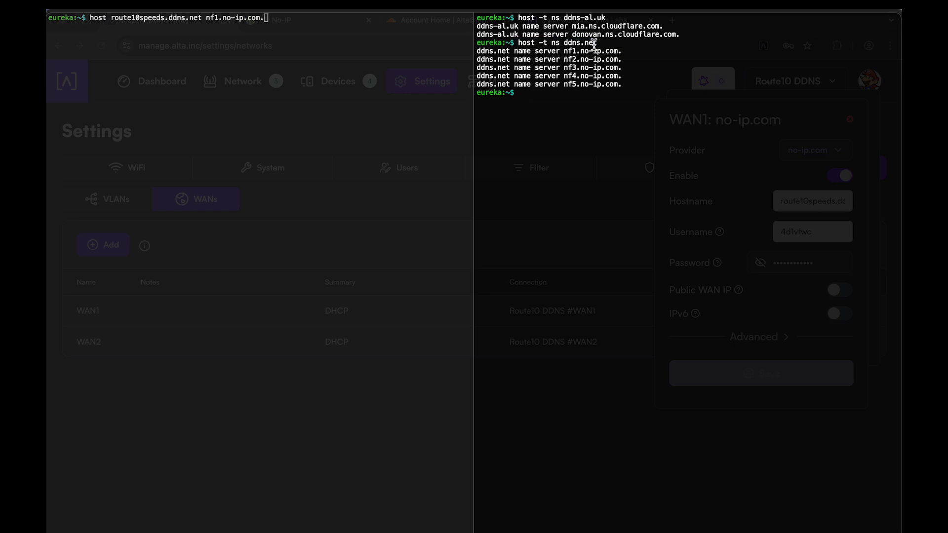
pyautogui.moveTo(517, 43); pyautogui.dragTo(598, 43)
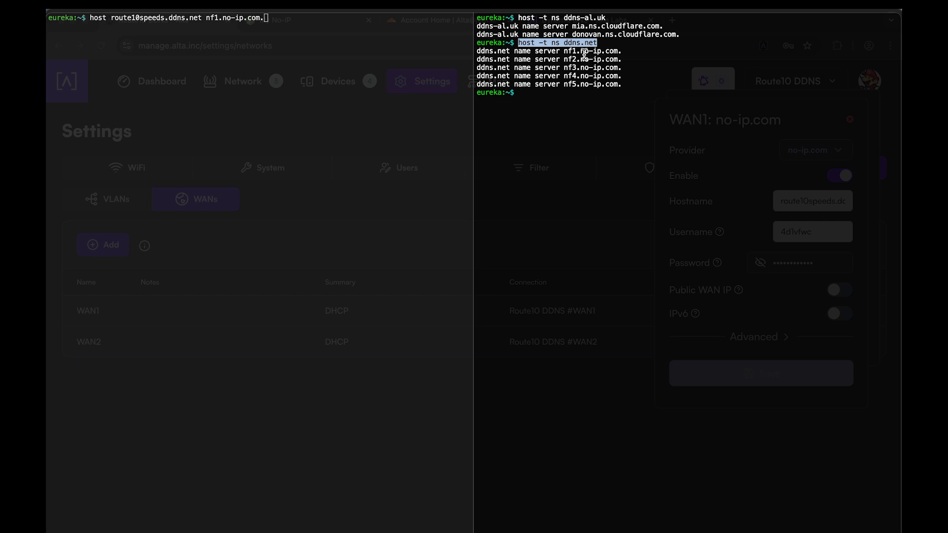
pyautogui.doubleClick(585, 52)
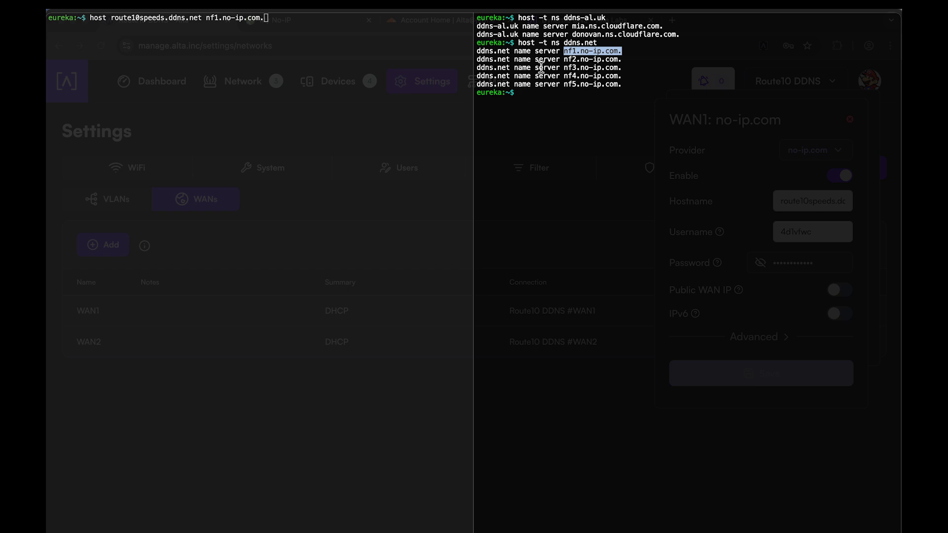
pyautogui.click(287, 79)
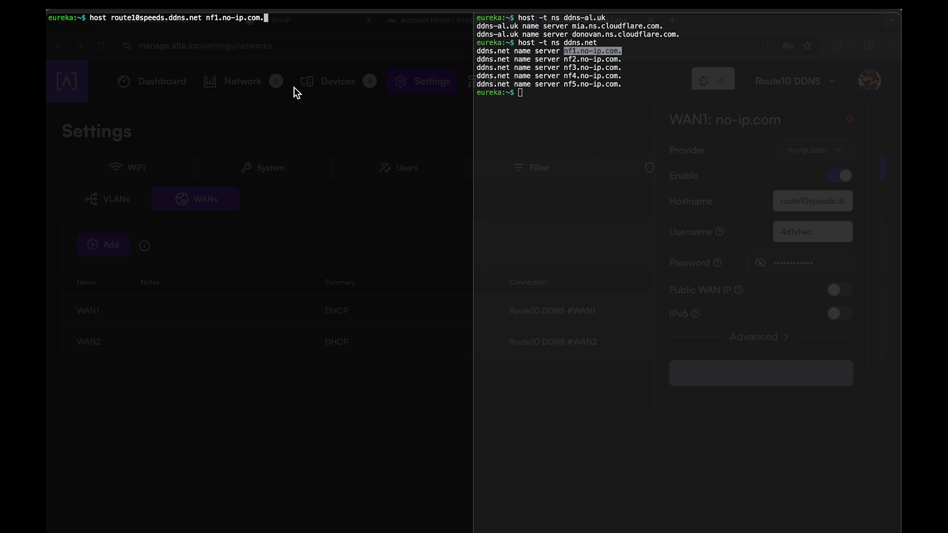
pyautogui.press('Return')
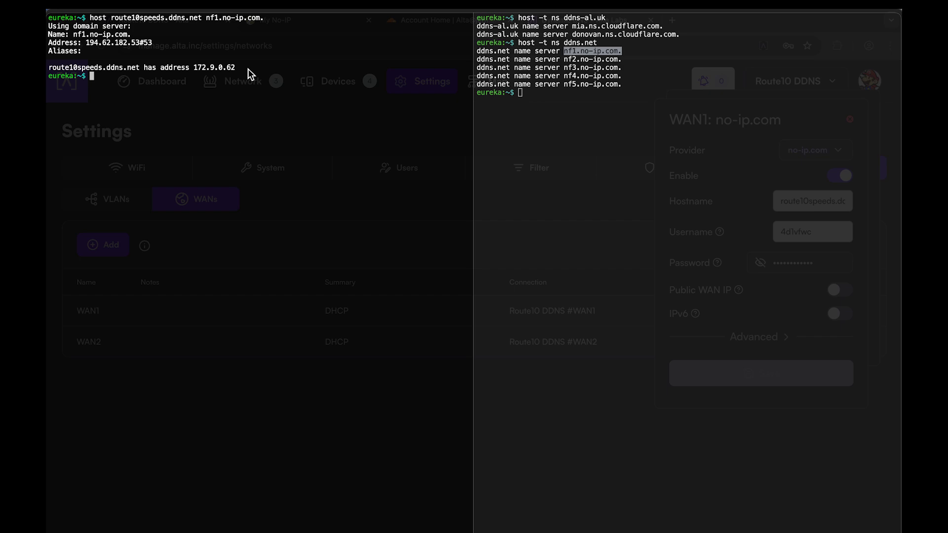
# Step: Switch back to the Route10 settings, enable Public WAN IP for the WAN1 no-ip.com entry and save it
pyautogui.press('super+Tab')
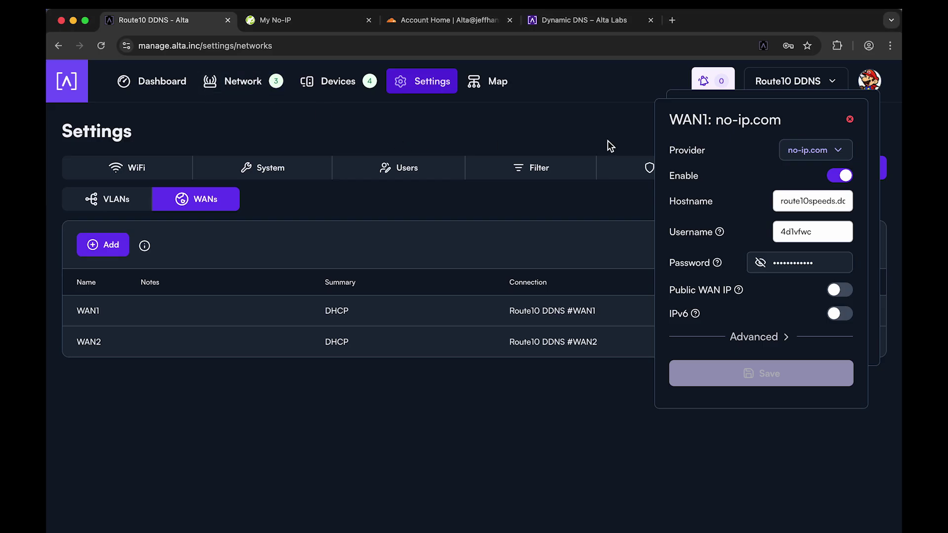
pyautogui.click(841, 291)
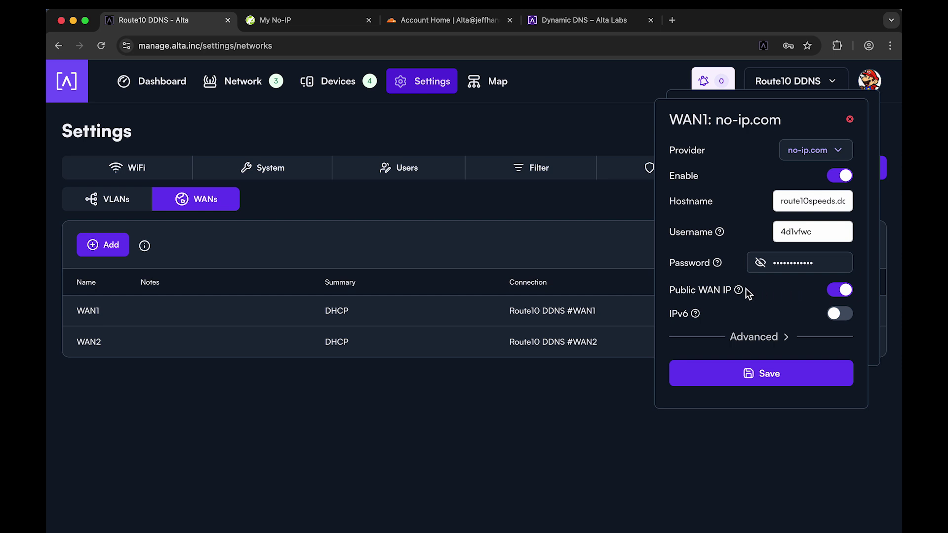
pyautogui.click(771, 373)
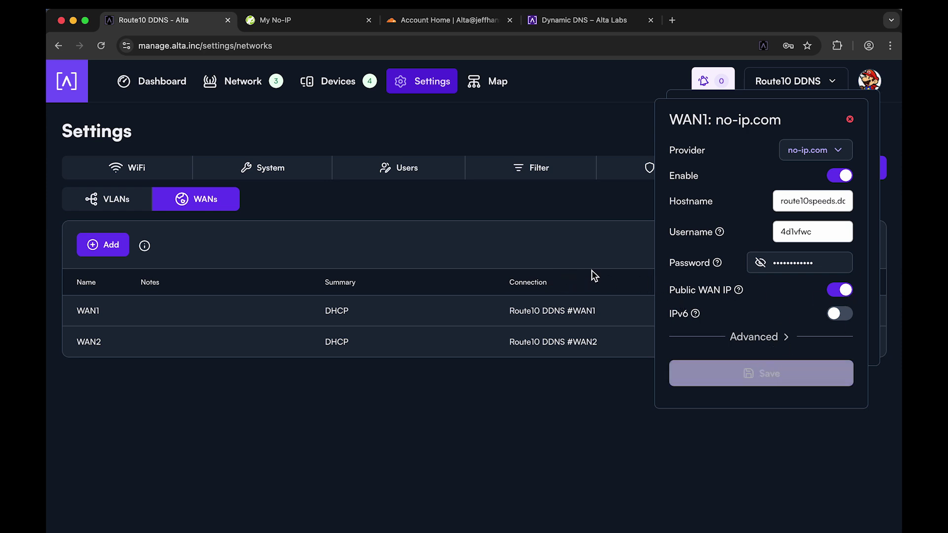
# Step: Rerun the terminal lookup of route10speeds.ddns.net against nf1.no-ip.com to recheck the registered address
pyautogui.hotkey('alt', 'space')
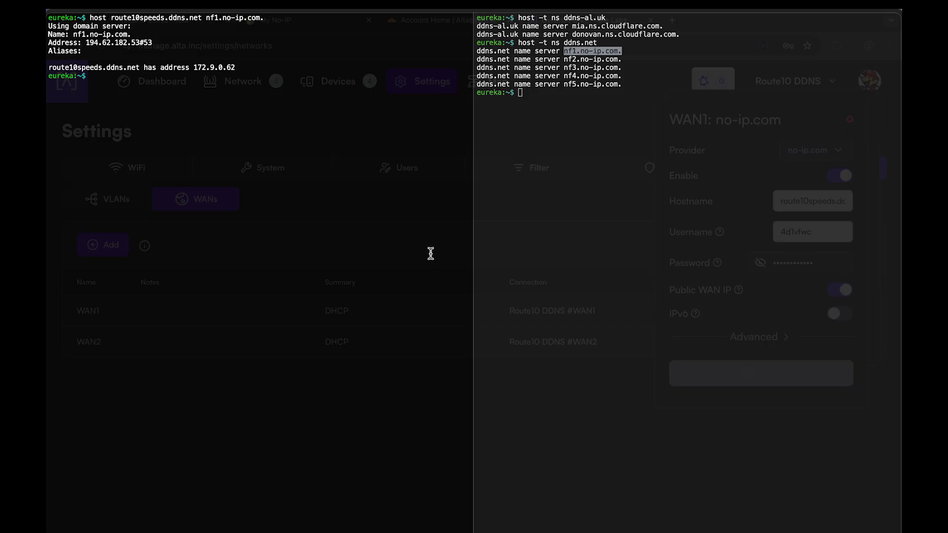
pyautogui.press('Up')
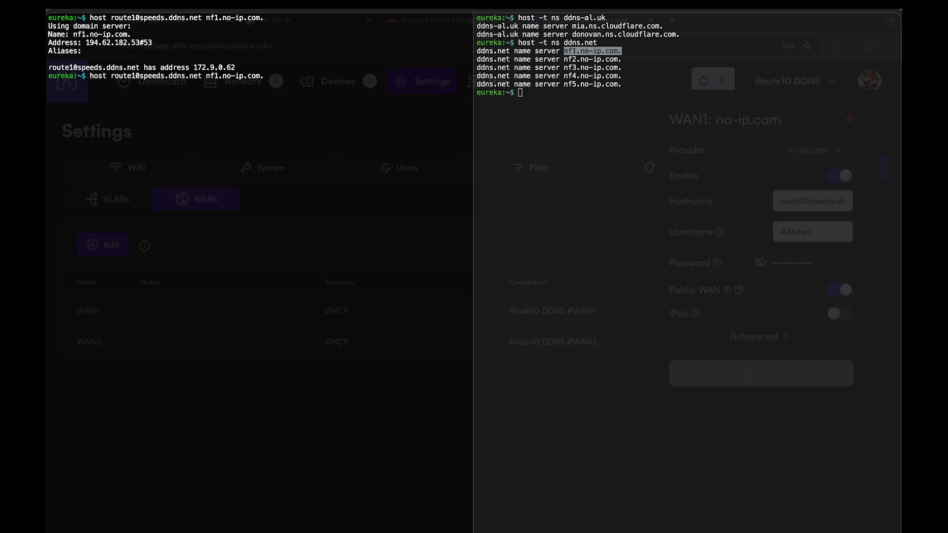
pyautogui.press('Return')
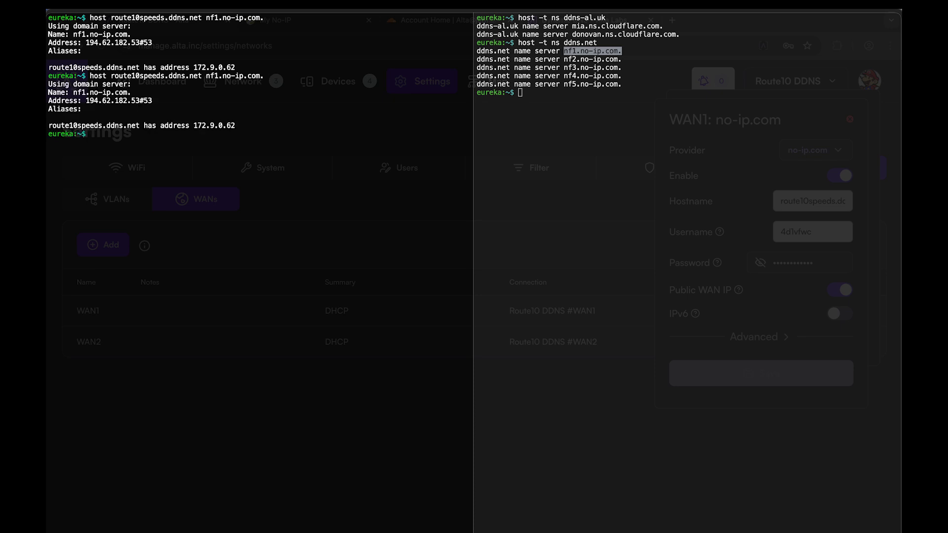
pyautogui.press('Up')
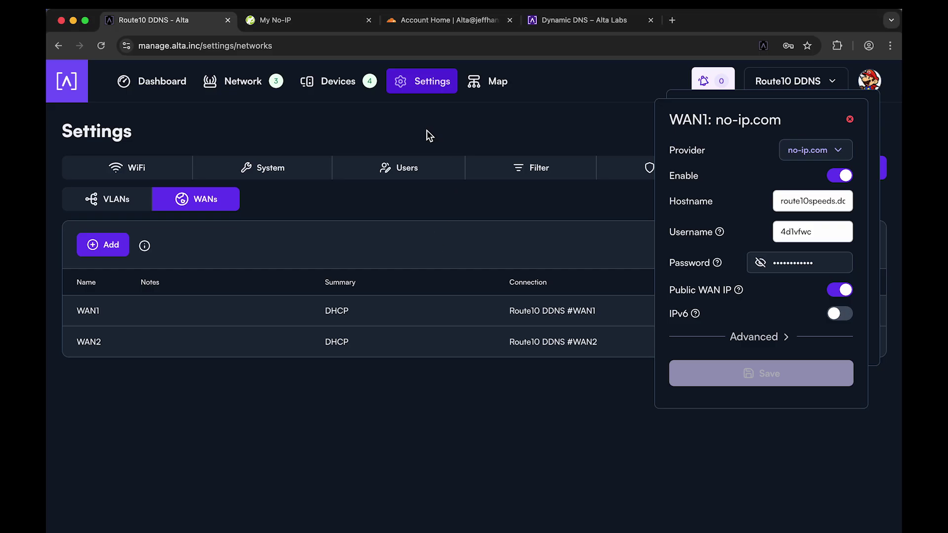
# Step: Return to No-IP and close the DDNS key setup to view the hostname list
pyautogui.click(317, 22)
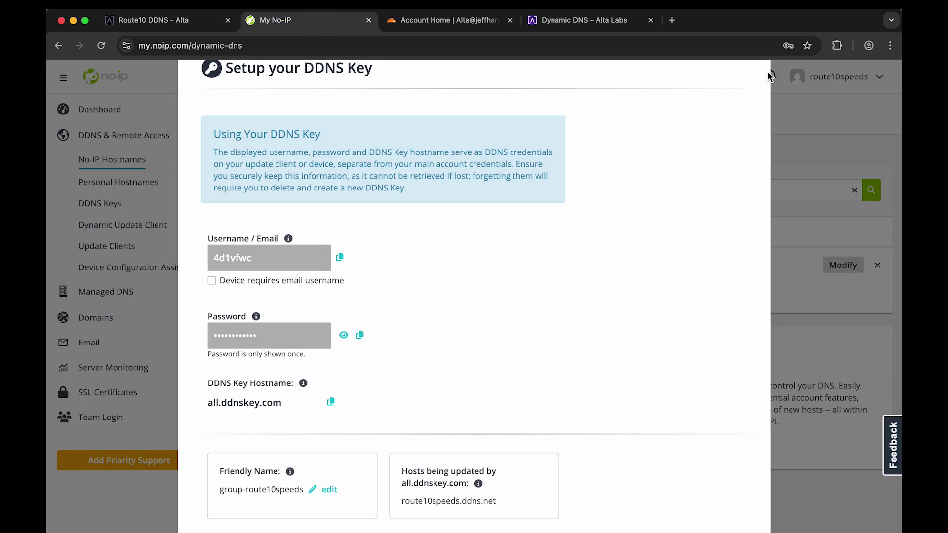
pyautogui.click(743, 74)
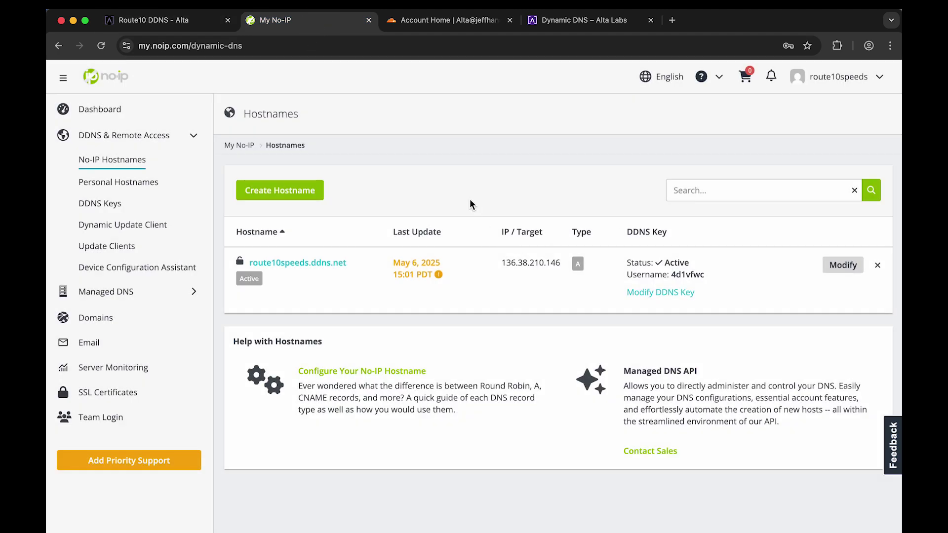
# Step: Reload the No-IP hostname list and rerun the terminal lookup of route10speeds.ddns.net against nf1.no-ip.com, highlighting the returned address
pyautogui.press('super+r')
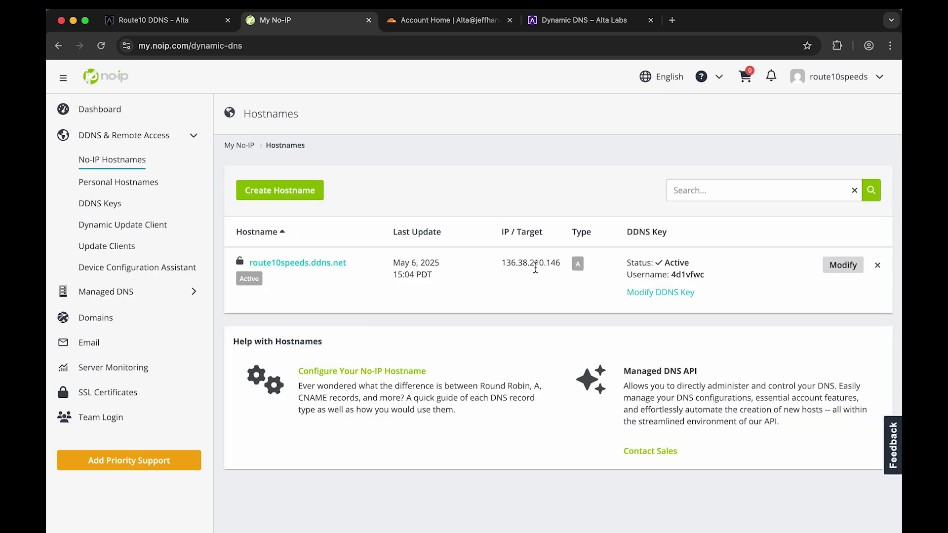
pyautogui.hotkey('alt', 'space')
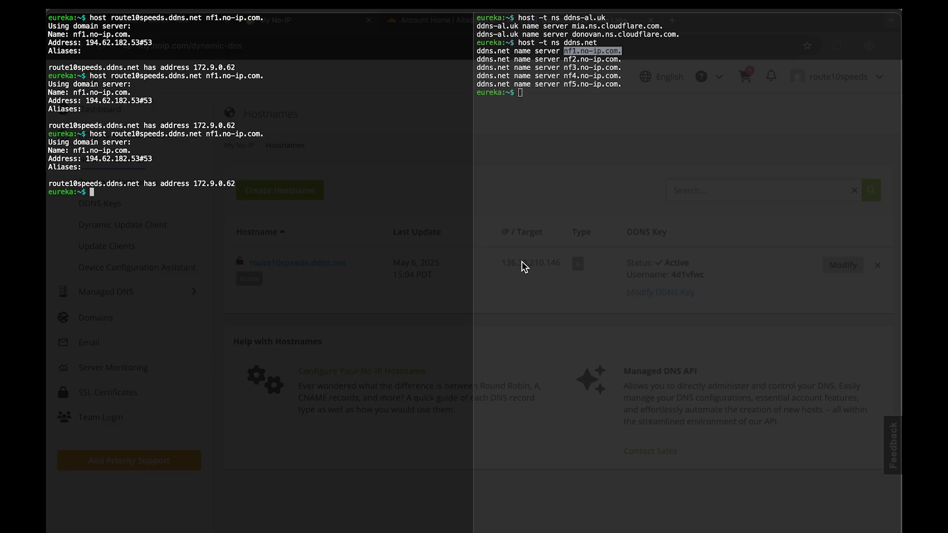
pyautogui.press('Up')
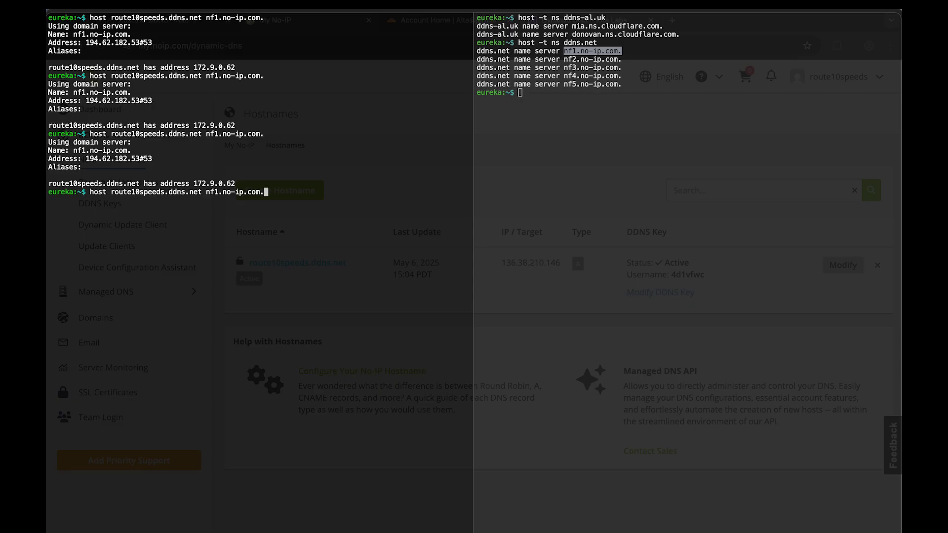
pyautogui.press('Return')
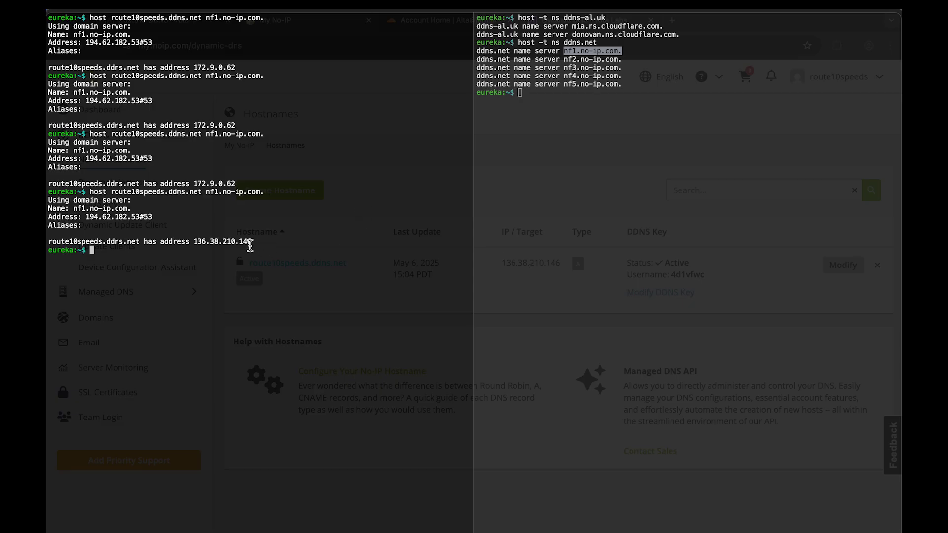
pyautogui.doubleClick(250, 242)
pyautogui.click(250, 242)
pyautogui.click(293, 236)
# Step: Switch to Cloudflare, go to the account's API tokens and start creating a new token
pyautogui.press('super+Tab')
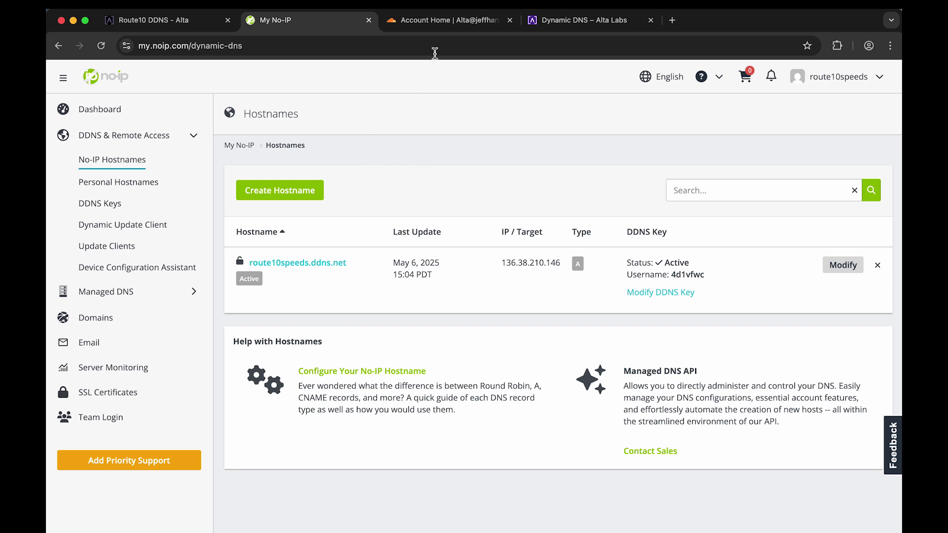
pyautogui.click(431, 19)
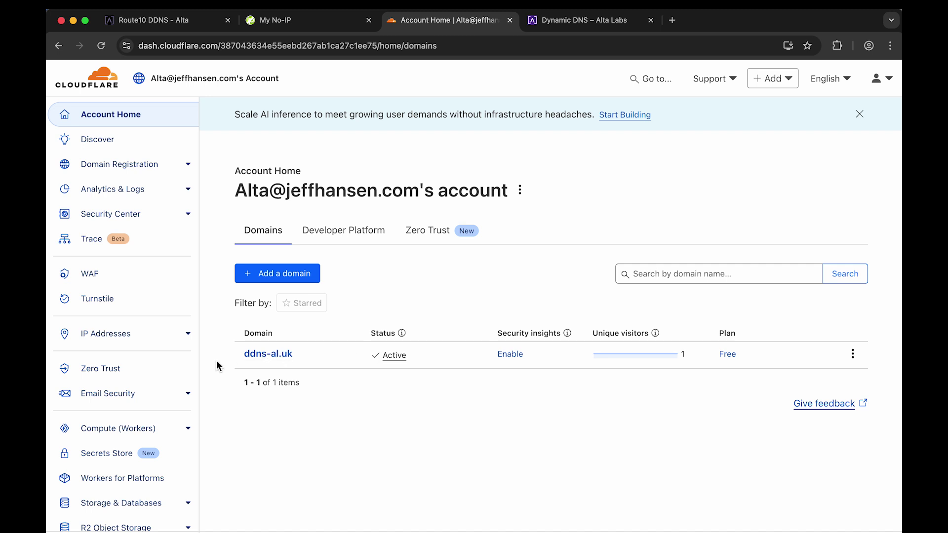
pyautogui.scroll(-5, 125, 326)
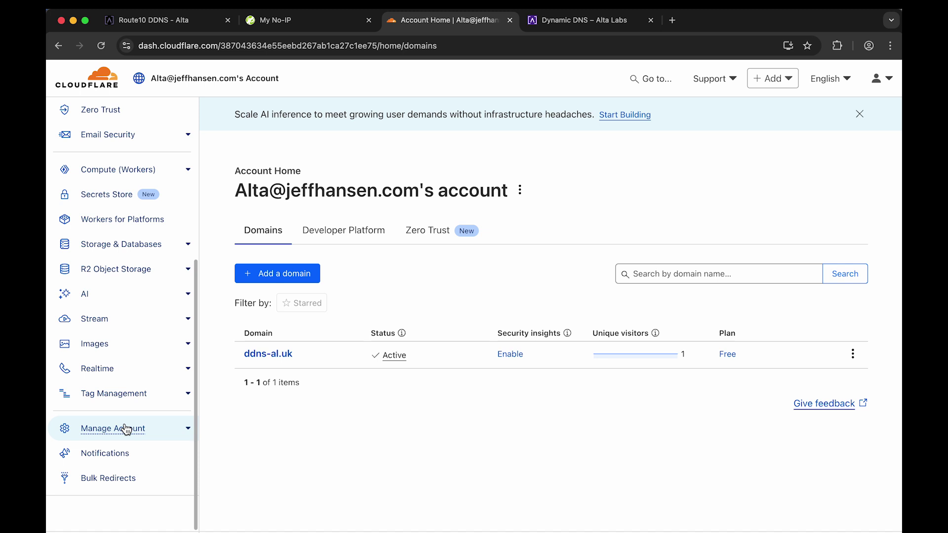
pyautogui.click(187, 430)
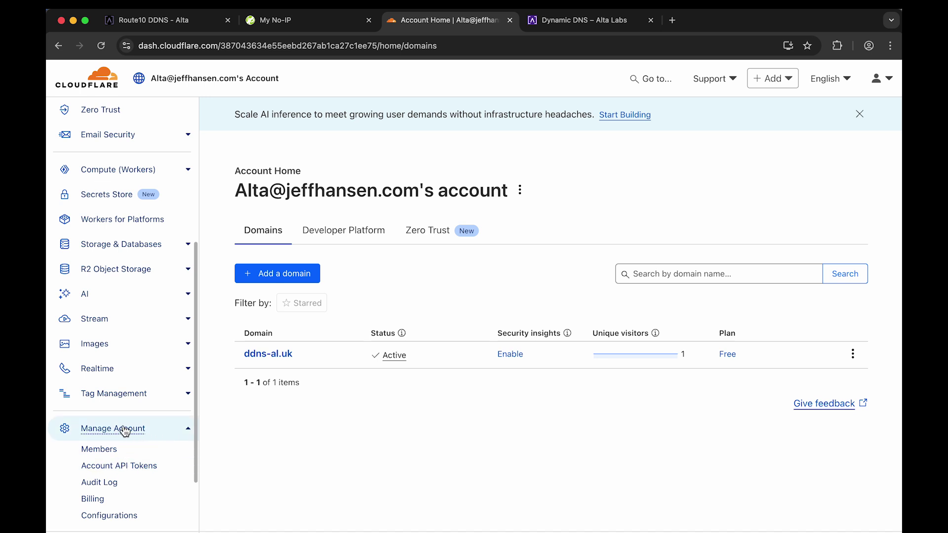
pyautogui.click(128, 469)
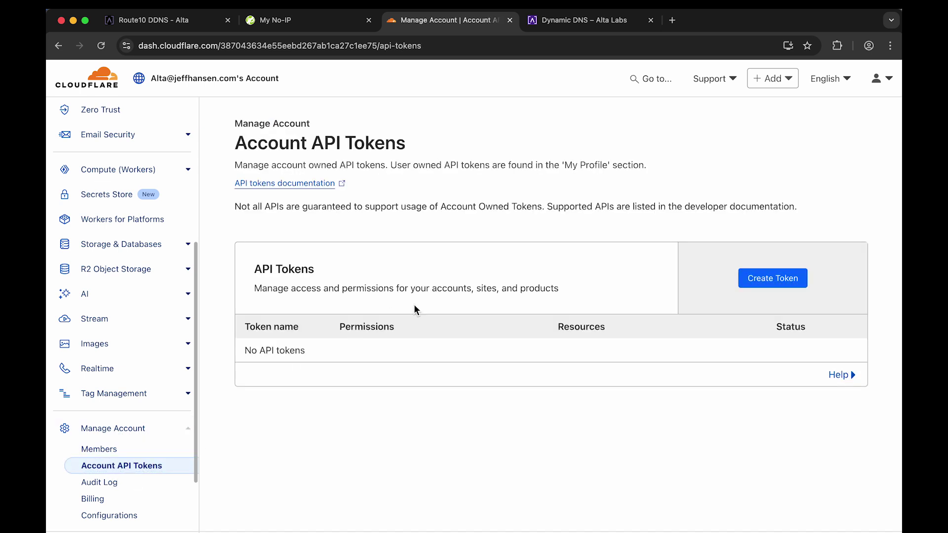
pyautogui.click(772, 278)
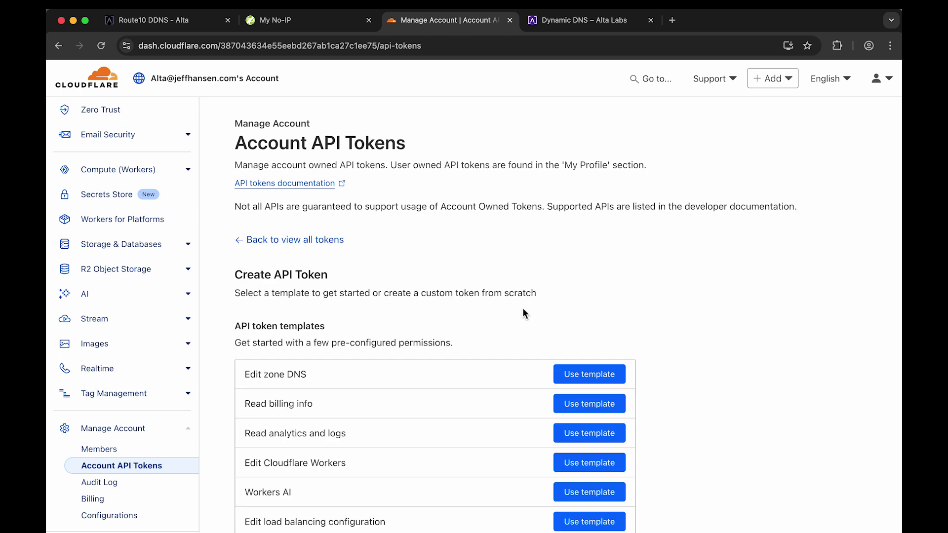
# Step: Review the available API token templates and use the Edit zone DNS template
pyautogui.scroll(-5, 523, 312)
pyautogui.scroll(1, 524, 313)
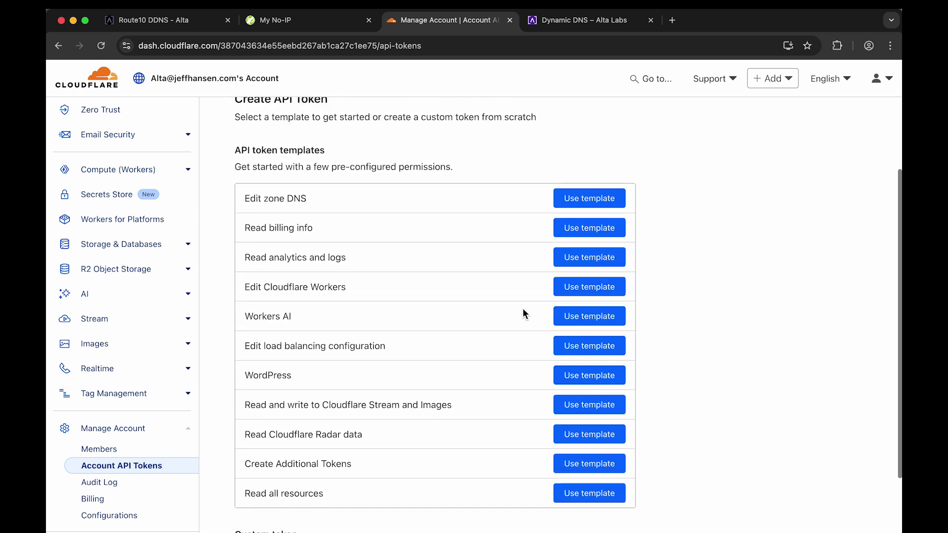
pyautogui.scroll(1, 523, 308)
pyautogui.scroll(-1, 506, 306)
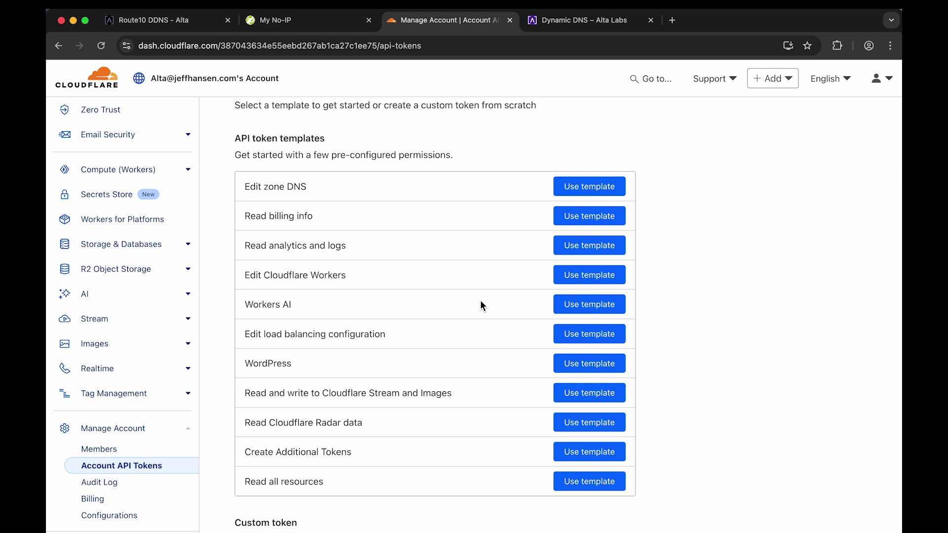
pyautogui.click(589, 186)
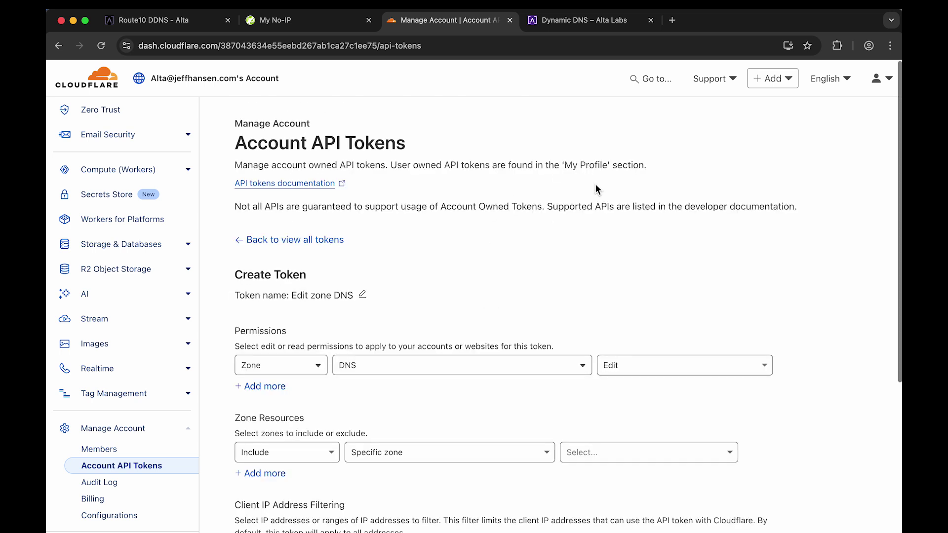
# Step: Limit the token's zone resources to the specific zone ddns-al.uk and continue to the token summary
pyautogui.scroll(-3, 405, 252)
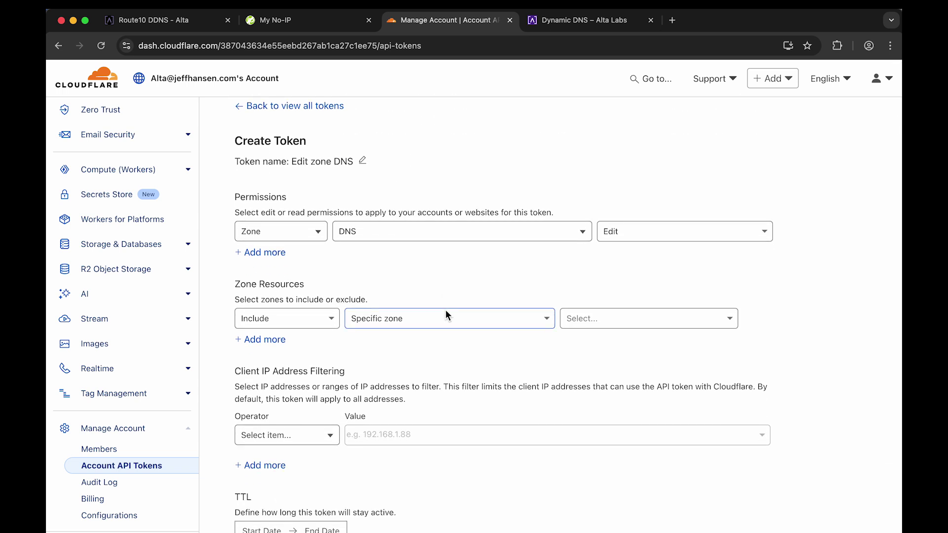
pyautogui.click(602, 319)
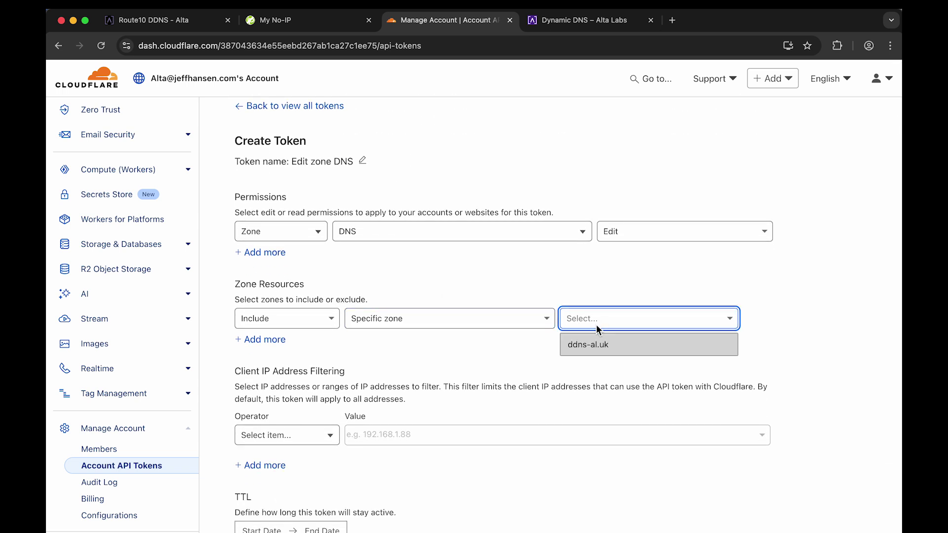
pyautogui.click(604, 350)
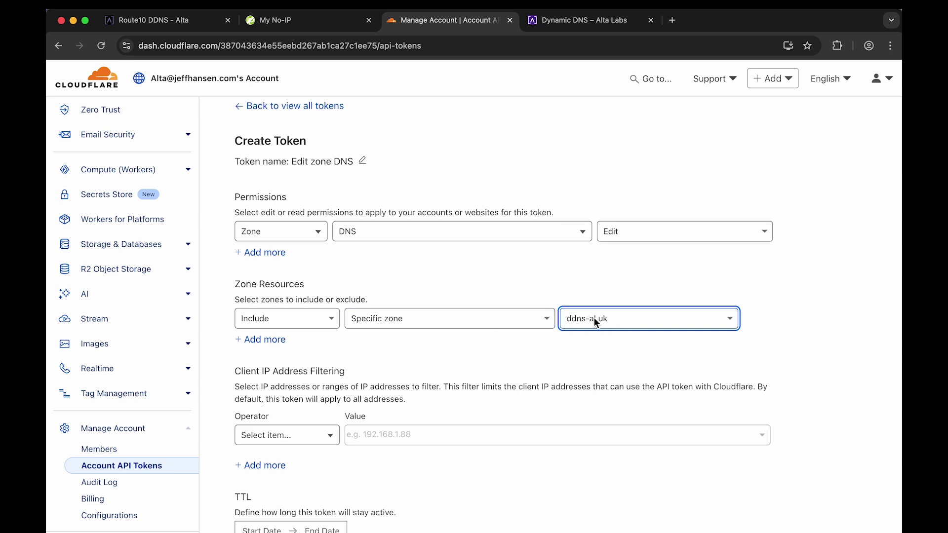
pyautogui.click(482, 362)
pyautogui.scroll(-3, 481, 359)
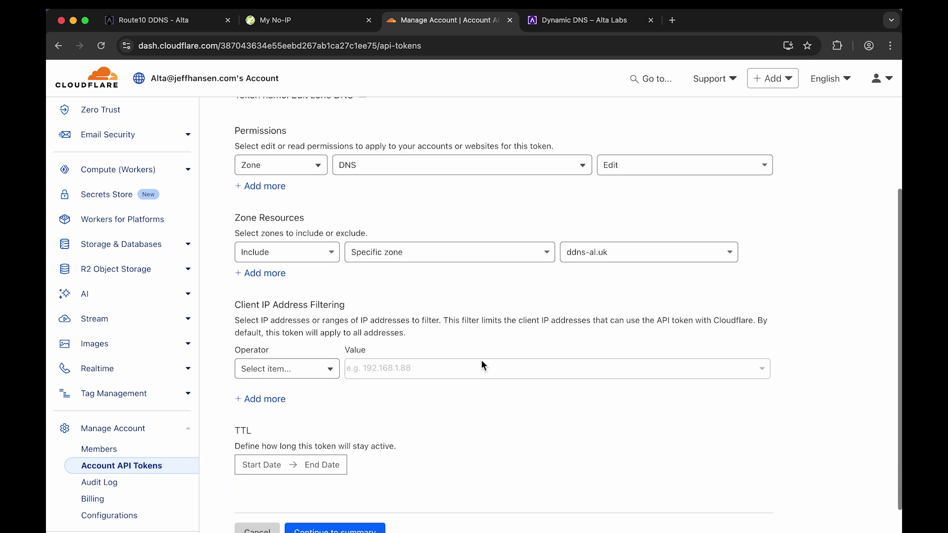
pyautogui.scroll(-1, 481, 360)
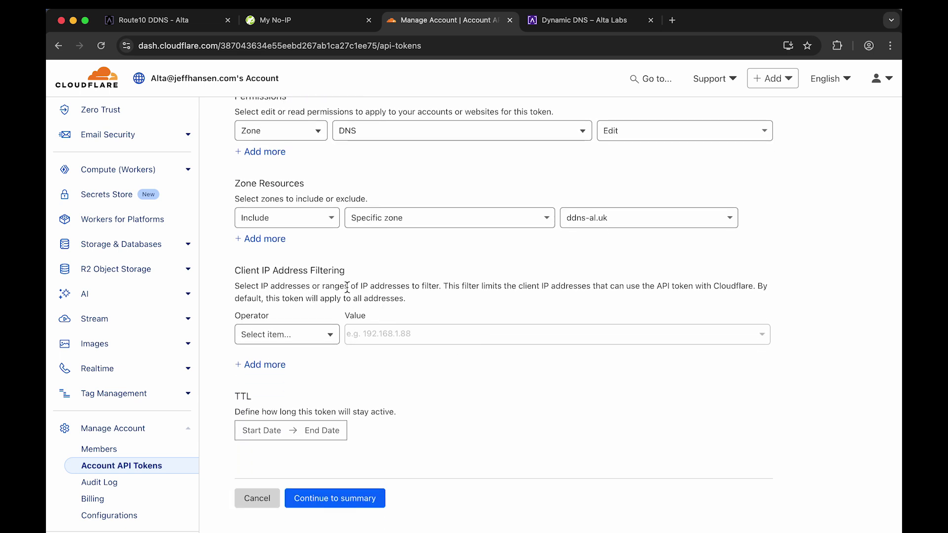
pyautogui.click(338, 500)
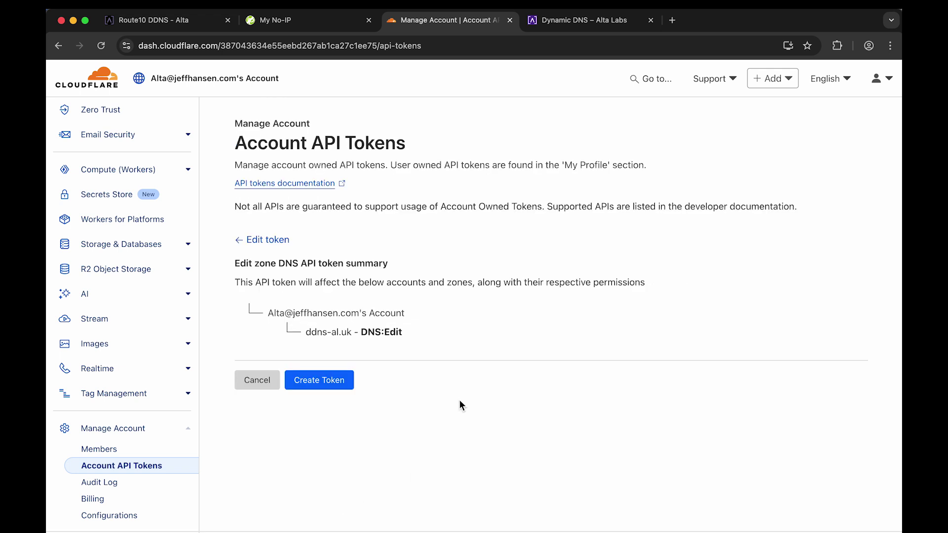
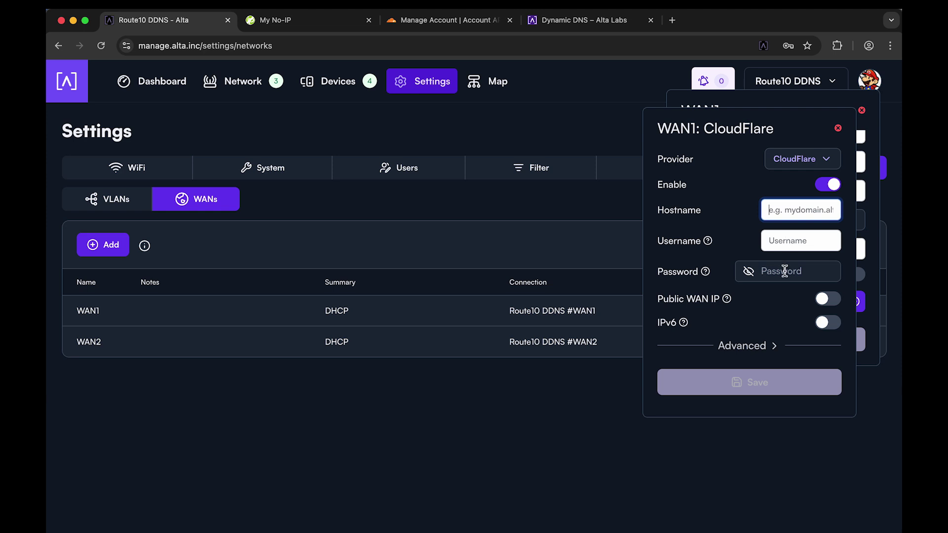
# Step: In the WAN1 CloudFlare entry, paste the API token as the password, set the username to Bearer and begin the hostname with route10speeds
pyautogui.press('super+v')
pyautogui.click(797, 244)
pyautogui.write('Bearer')
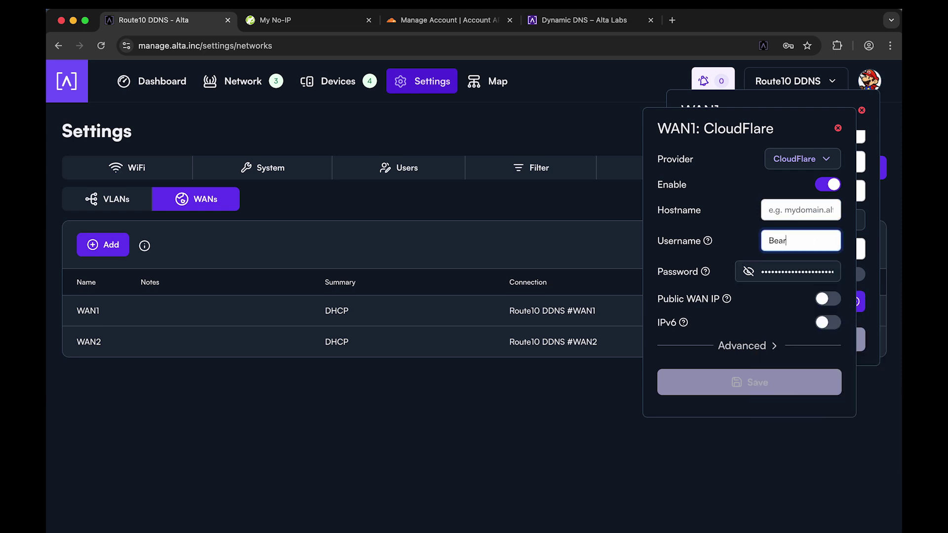
pyautogui.click(796, 214)
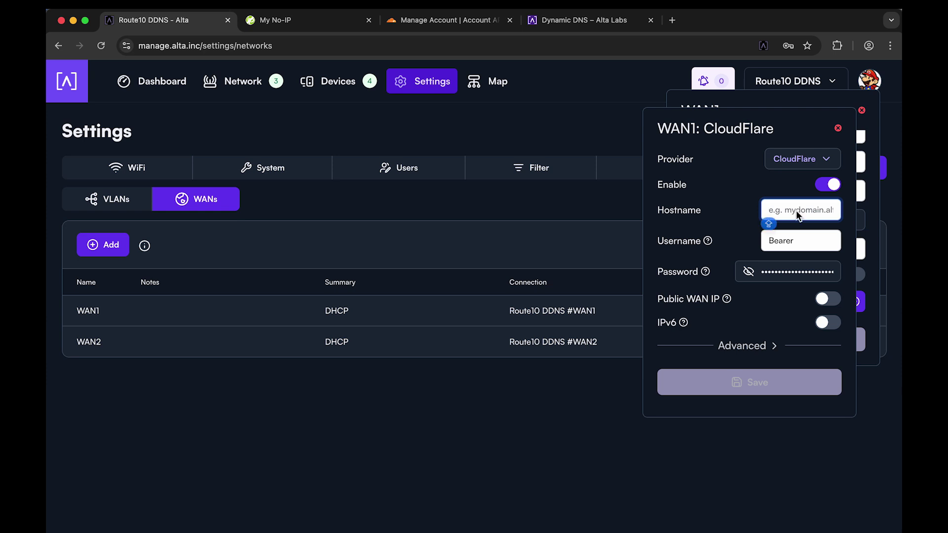
pyautogui.write('route10speeds')
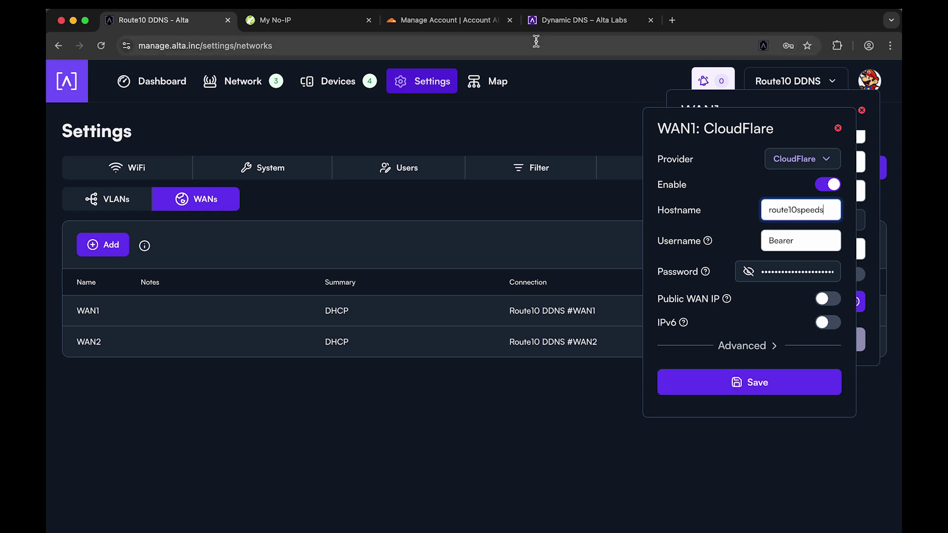
# Step: Return to Cloudflare, open the DNS records of ddns-al.uk and highlight the name of the route10speeds A record
pyautogui.click(461, 25)
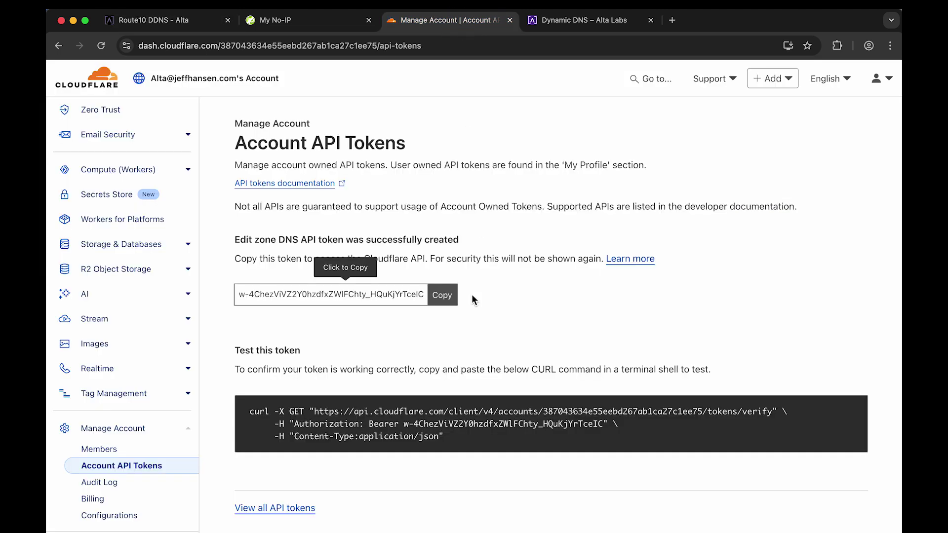
pyautogui.scroll(10, 155, 165)
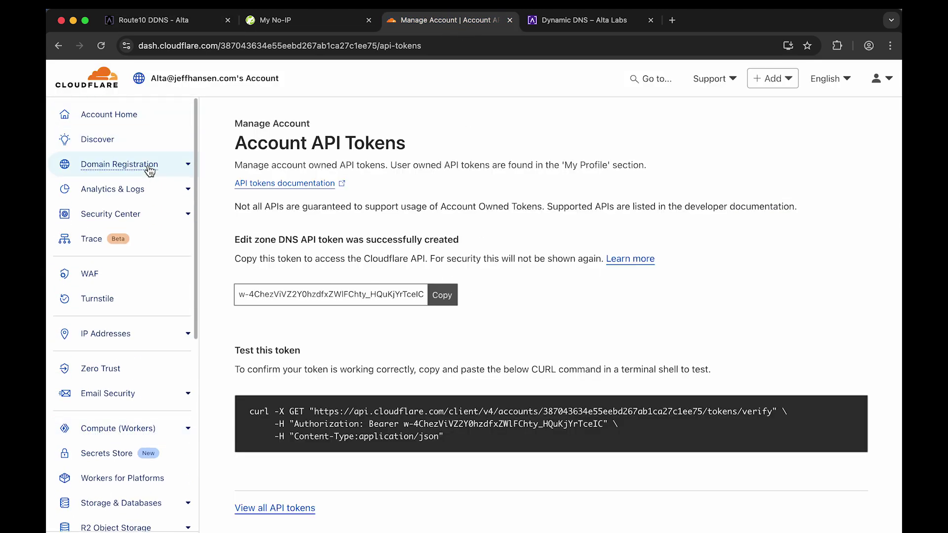
pyautogui.click(123, 117)
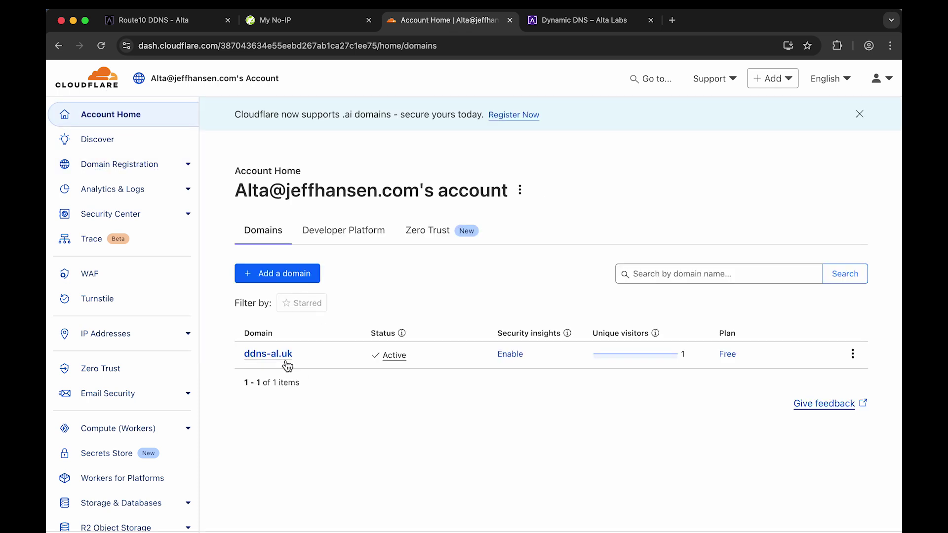
pyautogui.click(277, 354)
pyautogui.click(694, 273)
pyautogui.scroll(-3, 438, 298)
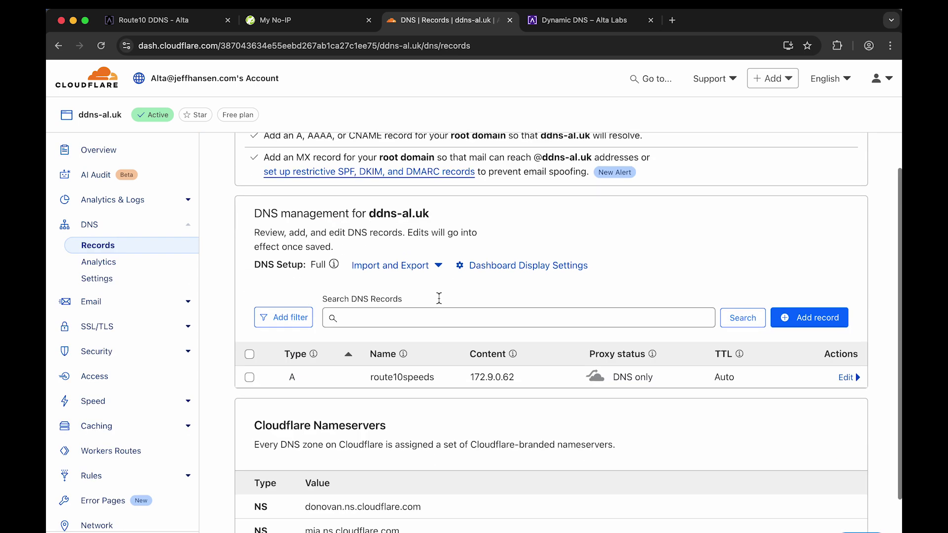
pyautogui.doubleClick(378, 376)
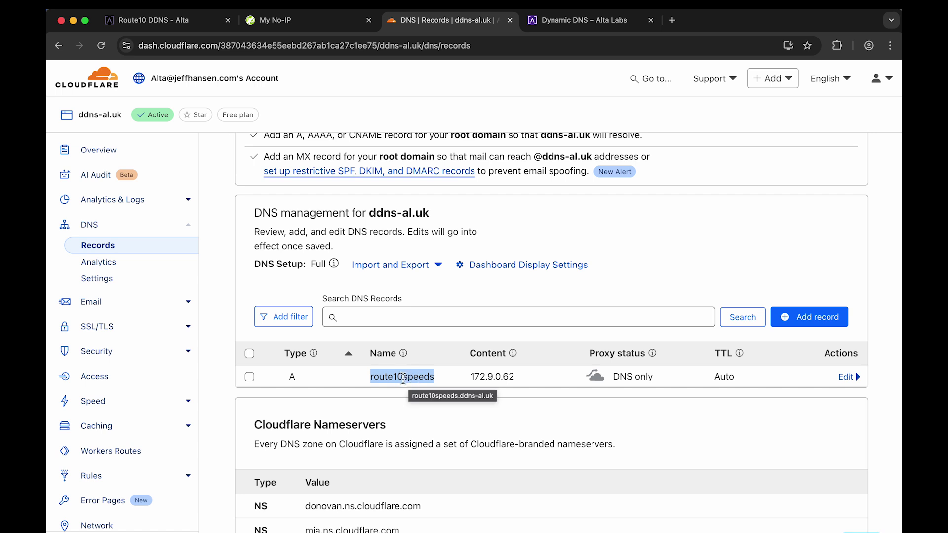
pyautogui.click(412, 377)
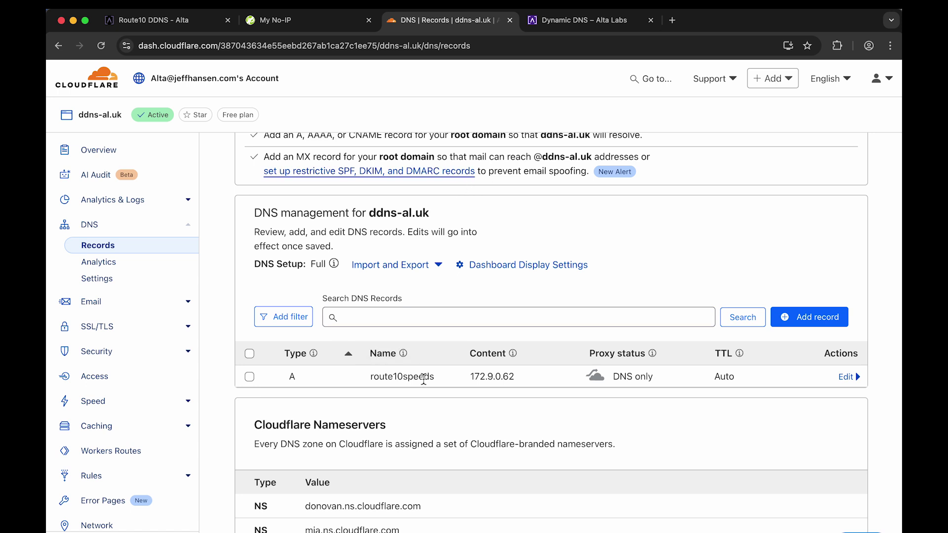
pyautogui.doubleClick(405, 377)
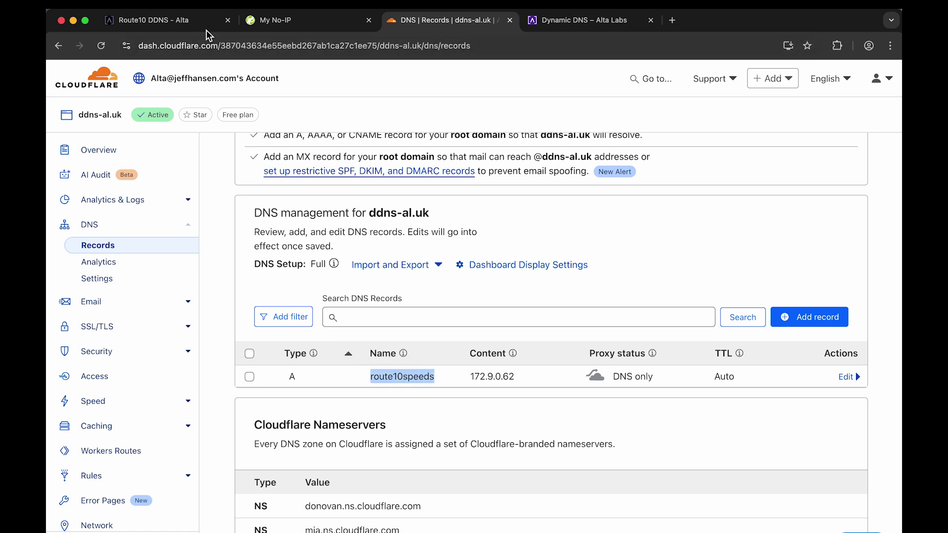
pyautogui.click(150, 20)
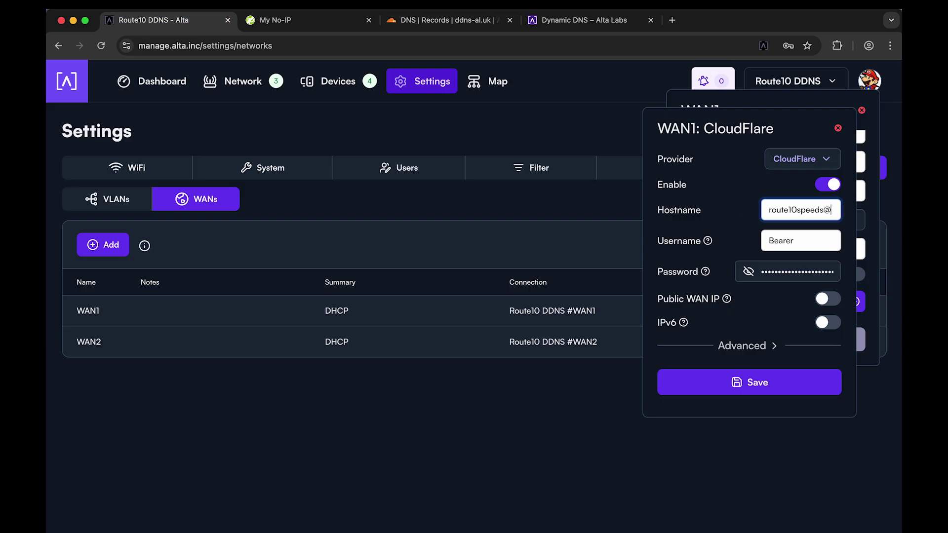
pyautogui.write('@ddns-al.uk')
pyautogui.doubleClick(791, 211)
pyautogui.click(794, 210)
pyautogui.moveTo(794, 210); pyautogui.dragTo(768, 210)
pyautogui.click(801, 210)
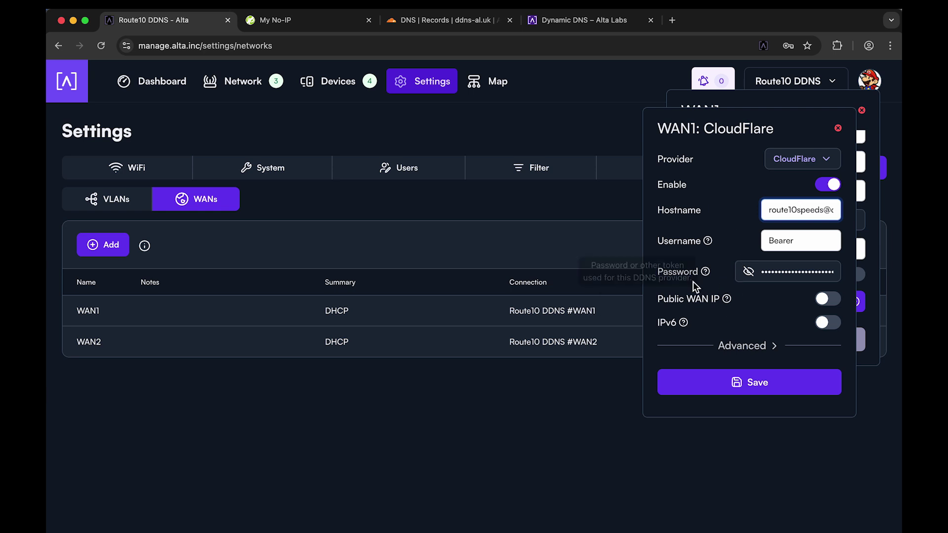
pyautogui.click(751, 383)
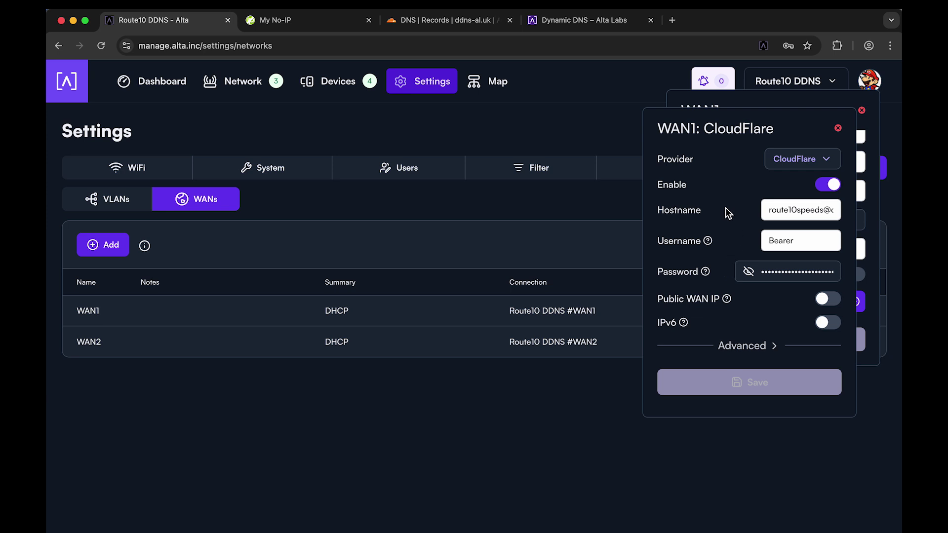
# Step: Review the saved hostname and the Public WAN IP explanation, and switch to the terminal
pyautogui.click(807, 210)
pyautogui.press('Home')
pyautogui.moveTo(727, 300)
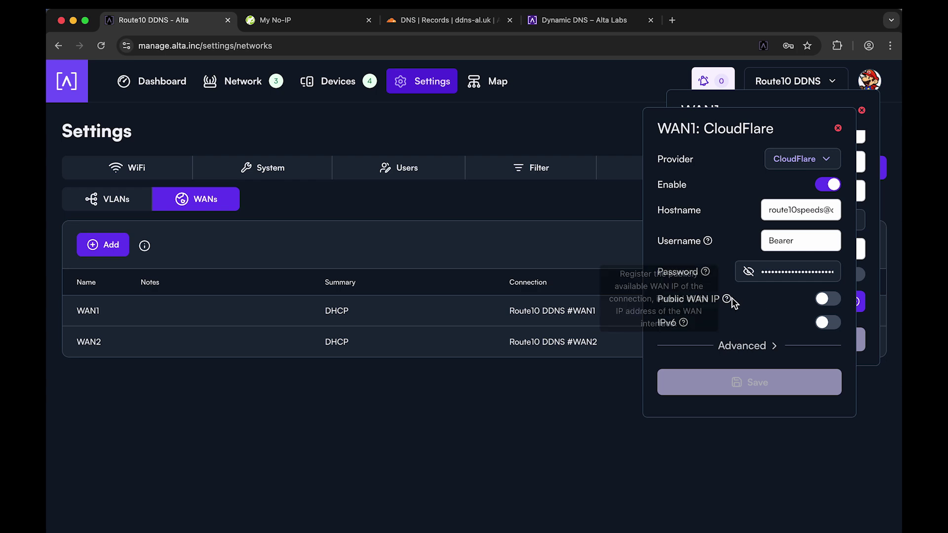
pyautogui.press('super+Tab')
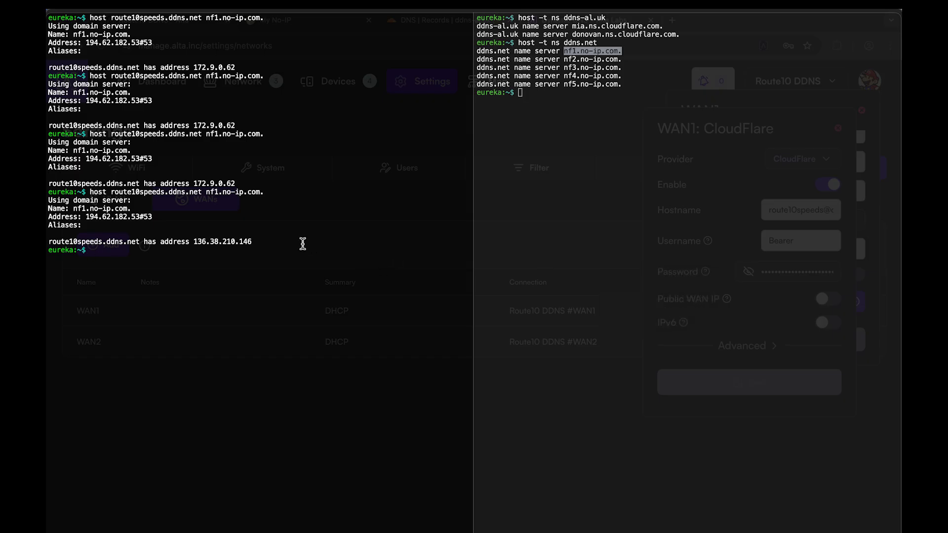
# Step: Query the nameserver mia.ns.cloudflare.com for route10speeds.ddns-al.uk with the host command on a cleared terminal
pyautogui.press('Up')
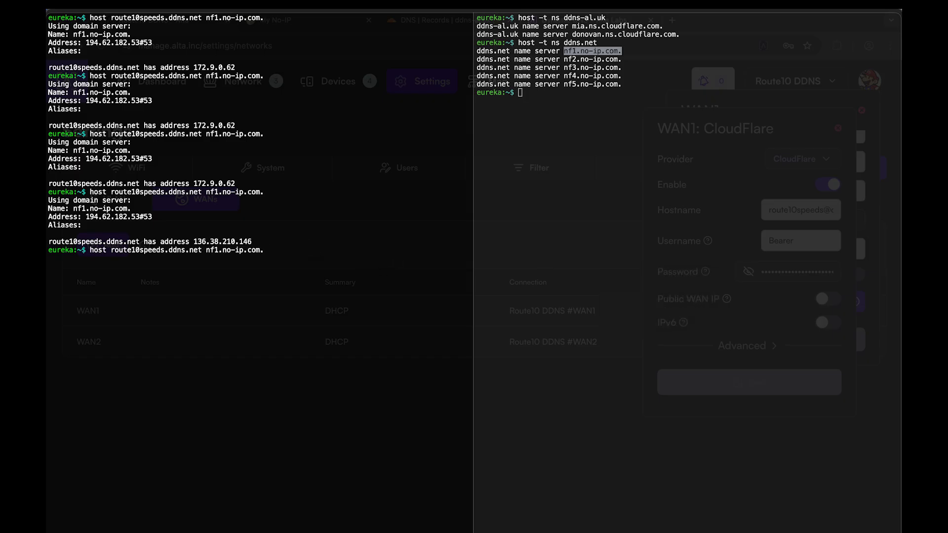
pyautogui.doubleClick(592, 20)
pyautogui.doubleClick(598, 26)
pyautogui.click(392, 135)
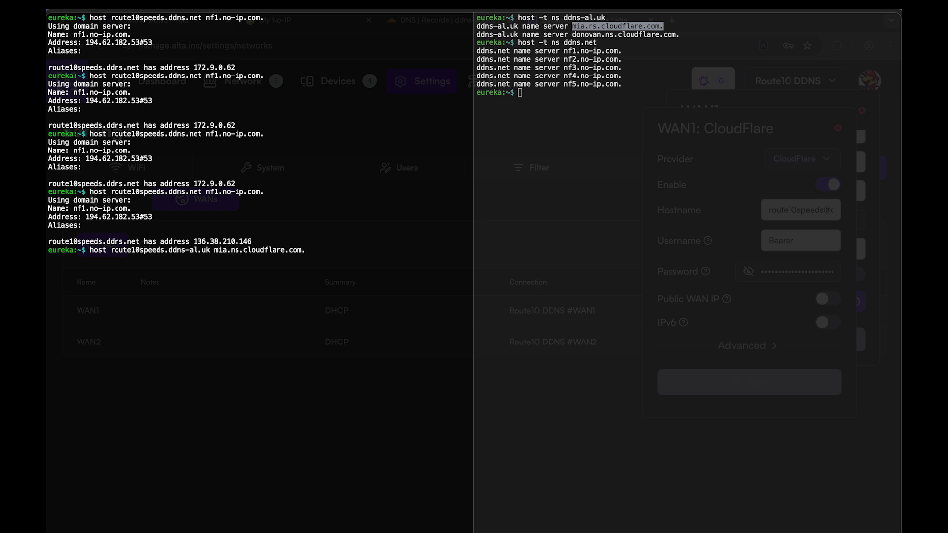
pyautogui.hotkey('ctrl', 'l')
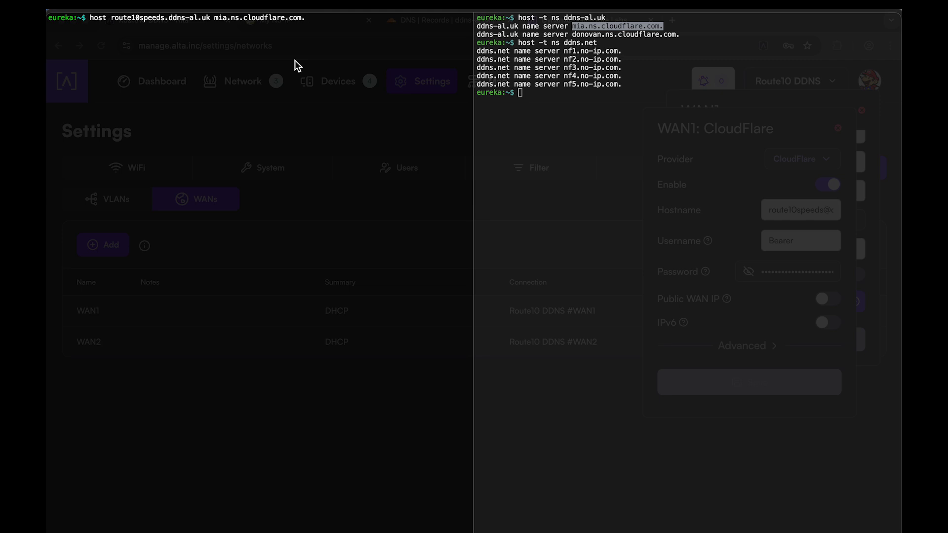
pyautogui.press('Return')
pyautogui.press('Return')
pyautogui.press('Return')
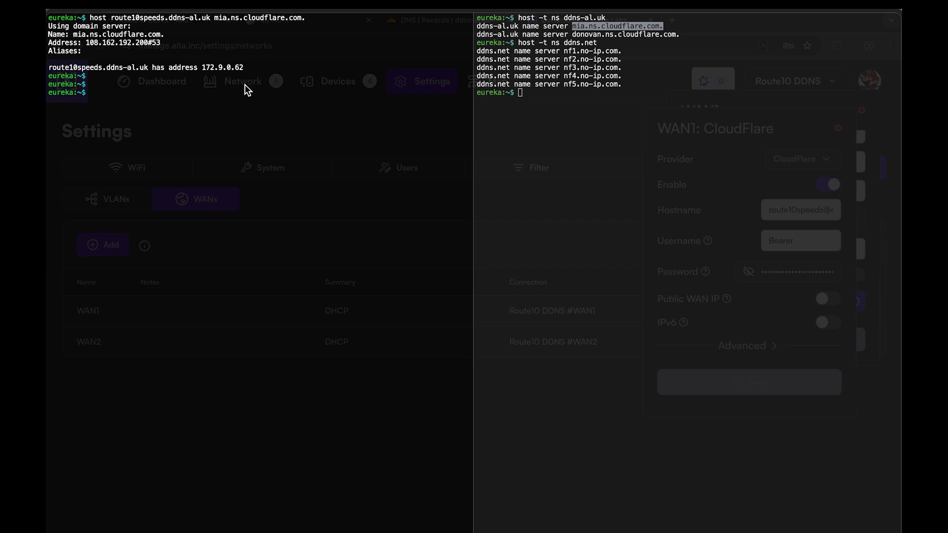
# Step: Switch to the Cloudflare DNS records in the browser and highlight the content of the route10speeds A record
pyautogui.press('super+Tab')
pyautogui.click(469, 22)
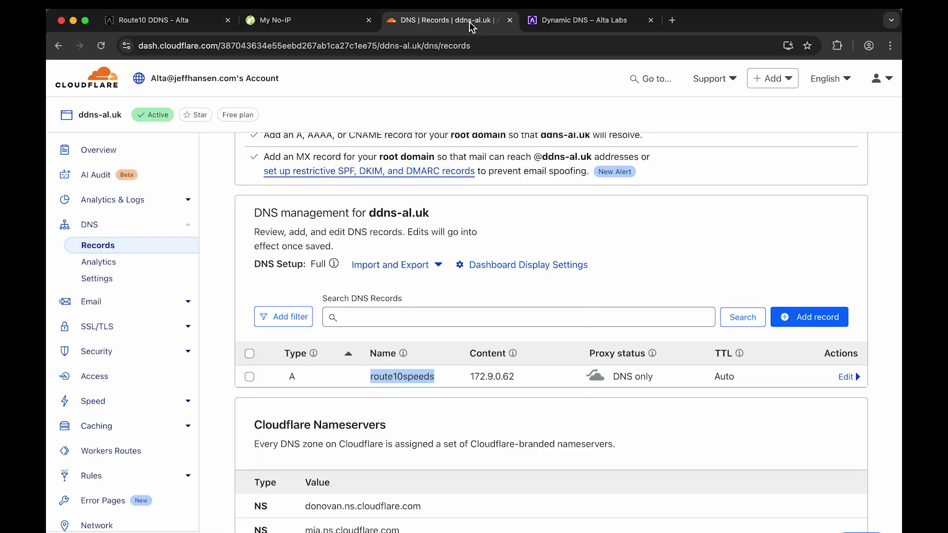
pyautogui.doubleClick(494, 376)
# Step: Return to the Route10 settings, enable Public WAN IP for the WAN1 CloudFlare entry and save it
pyautogui.click(153, 20)
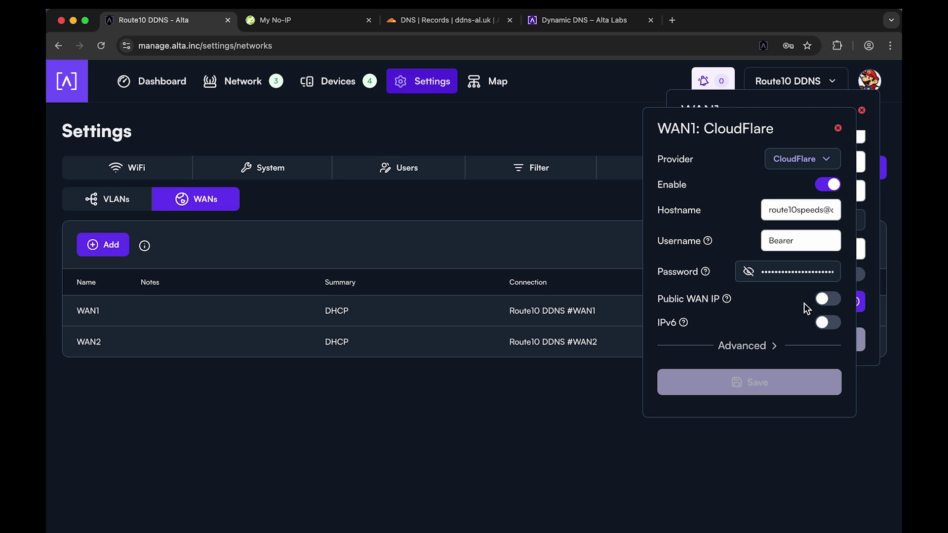
pyautogui.click(833, 300)
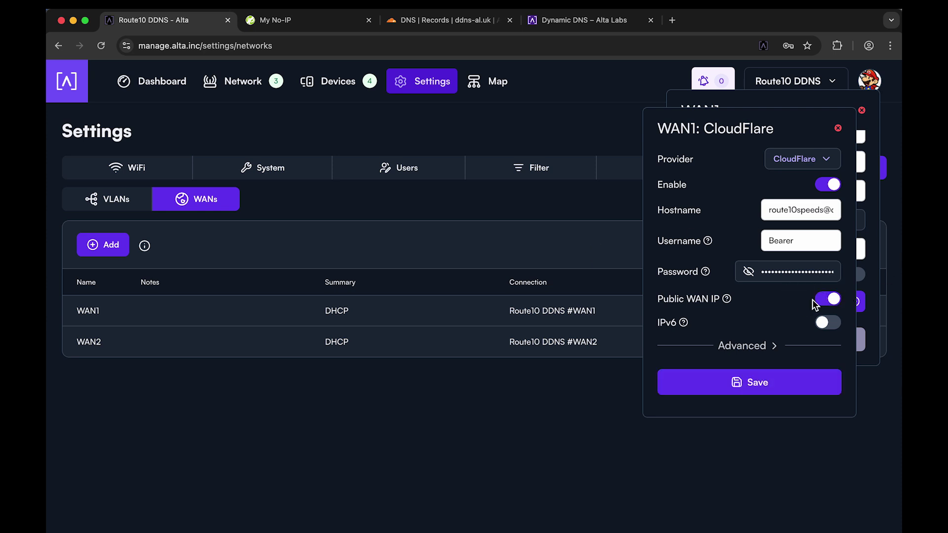
pyautogui.click(771, 380)
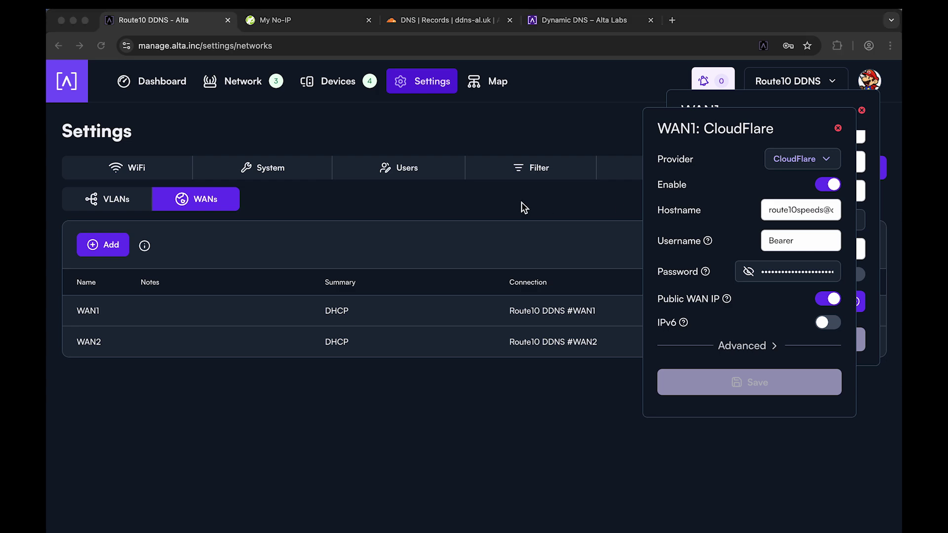
# Step: Switch to the terminal and repeat the last host lookup of route10speeds.ddns-al.uk against mia.ns.cloudflare.com
pyautogui.press('super+Tab')
pyautogui.press('Up')
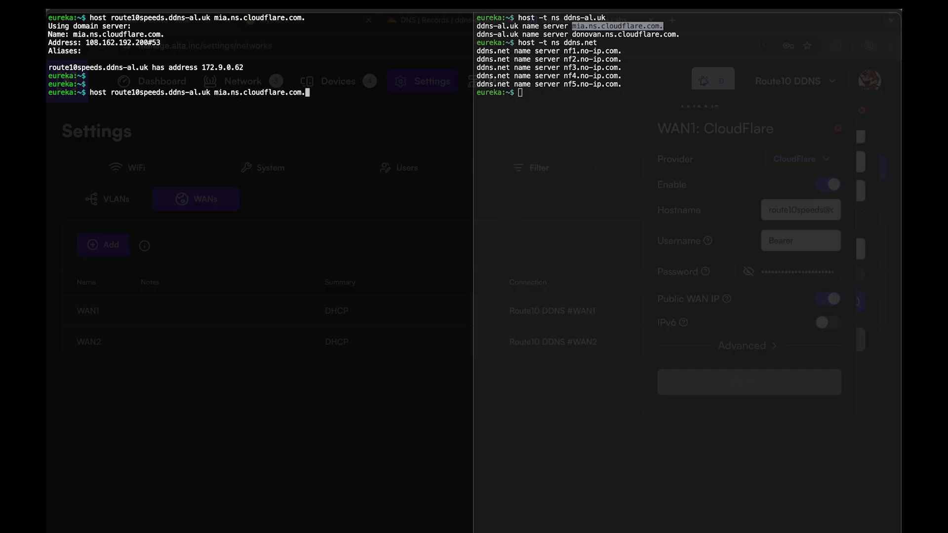
pyautogui.press('Return')
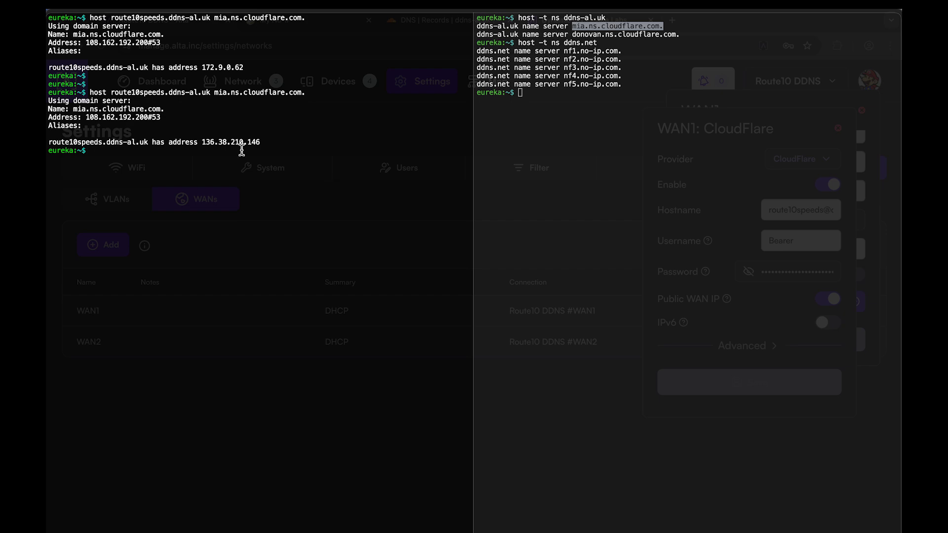
# Step: Switch to Cloudflare in the browser, reload the ddns-al.uk DNS records and check the address of the route10speeds record
pyautogui.press('super+Tab')
pyautogui.click(449, 21)
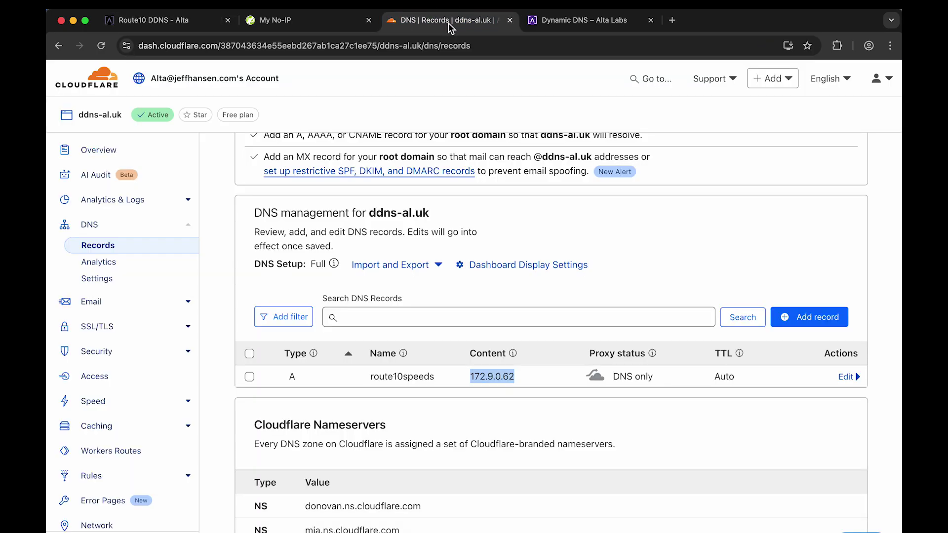
pyautogui.press('super+r')
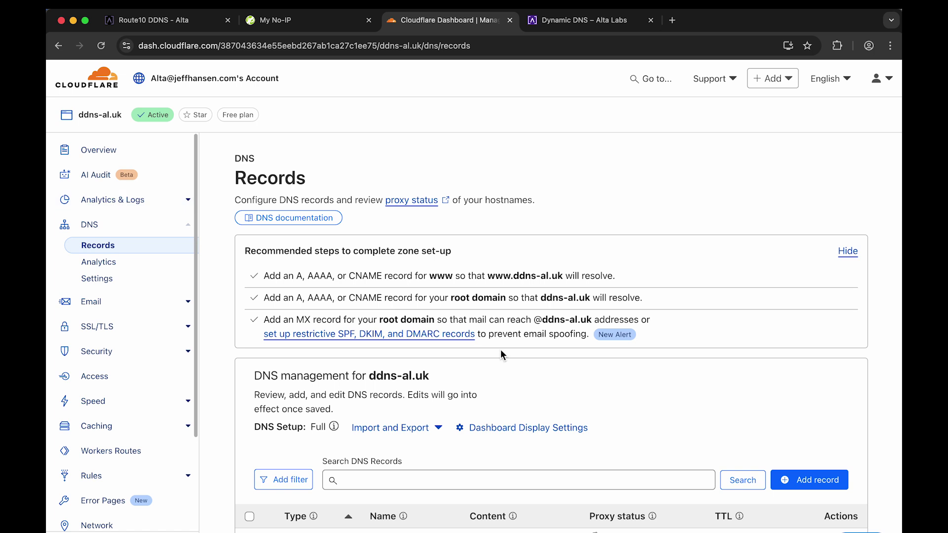
pyautogui.scroll(-2, 506, 348)
pyautogui.scroll(-2, 505, 348)
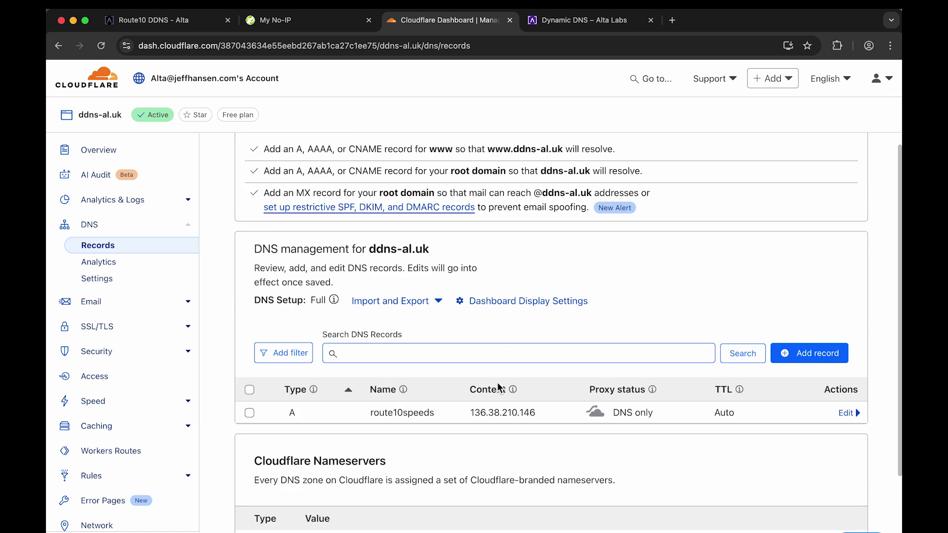
# Step: Return to the Route10 settings and browse the providers available for the WAN1 entry, keeping CloudFlare
pyautogui.click(148, 20)
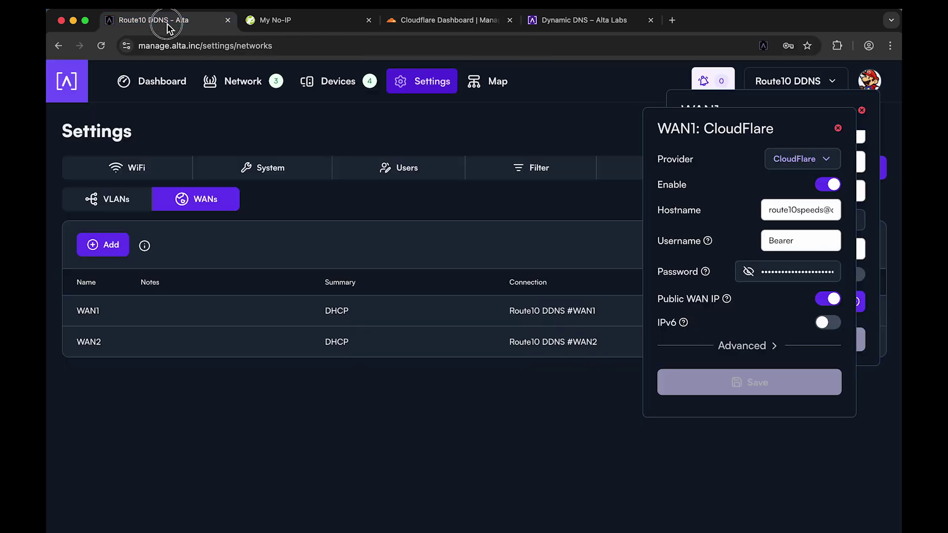
pyautogui.click(808, 162)
pyautogui.scroll(-10, 733, 262)
pyautogui.scroll(-10, 733, 263)
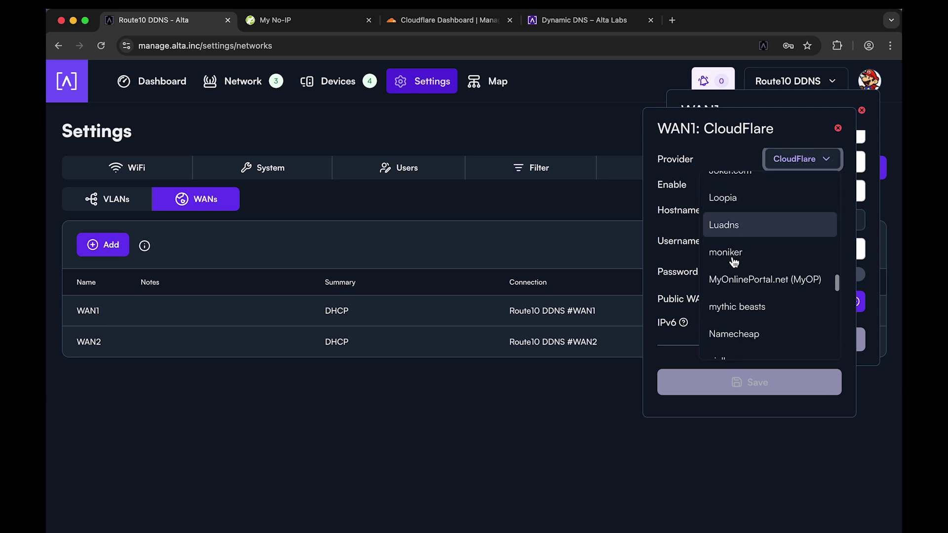
pyautogui.click(794, 167)
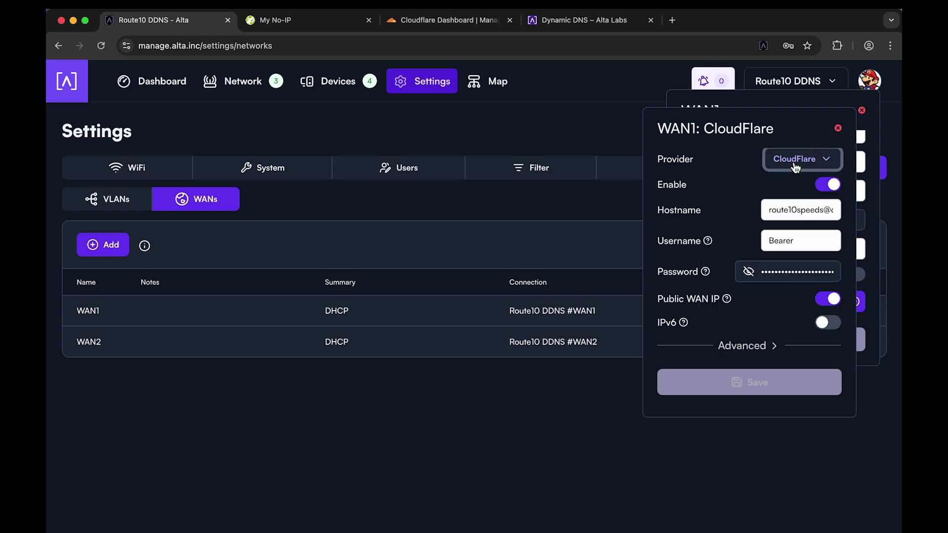
# Step: Review the provider credentials table in the Dynamic DNS help article, highlight CloudFlare's Bearer username, and return to the Route10 settings
pyautogui.click(472, 20)
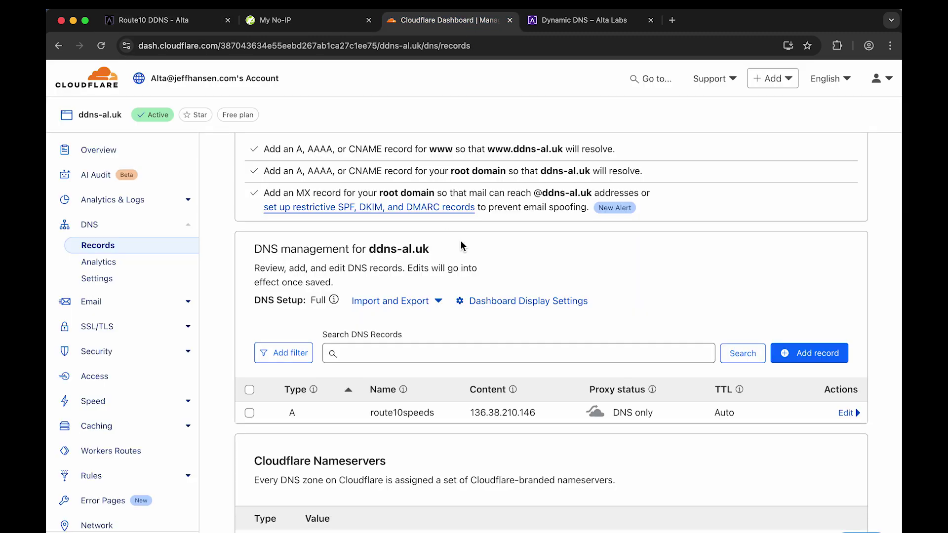
pyautogui.click(551, 22)
pyautogui.scroll(-4, 402, 293)
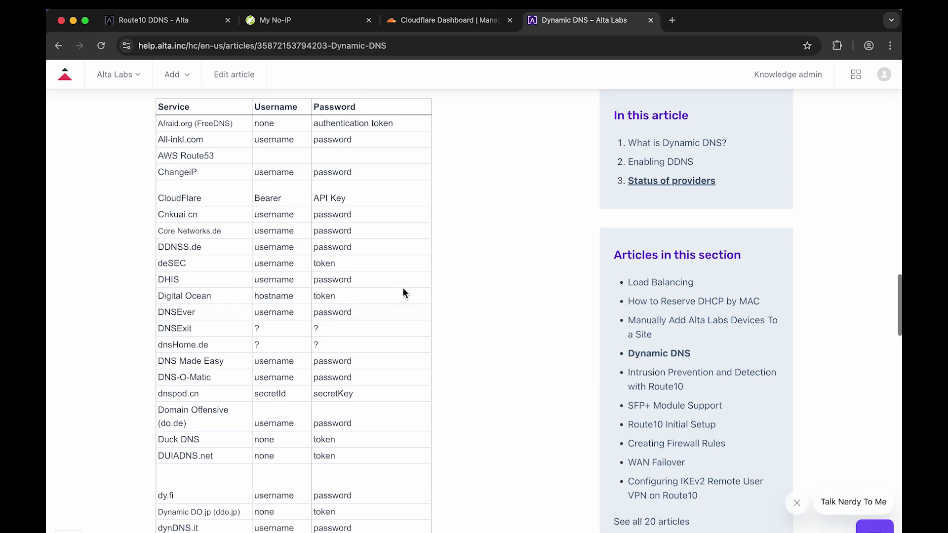
pyautogui.scroll(3, 402, 293)
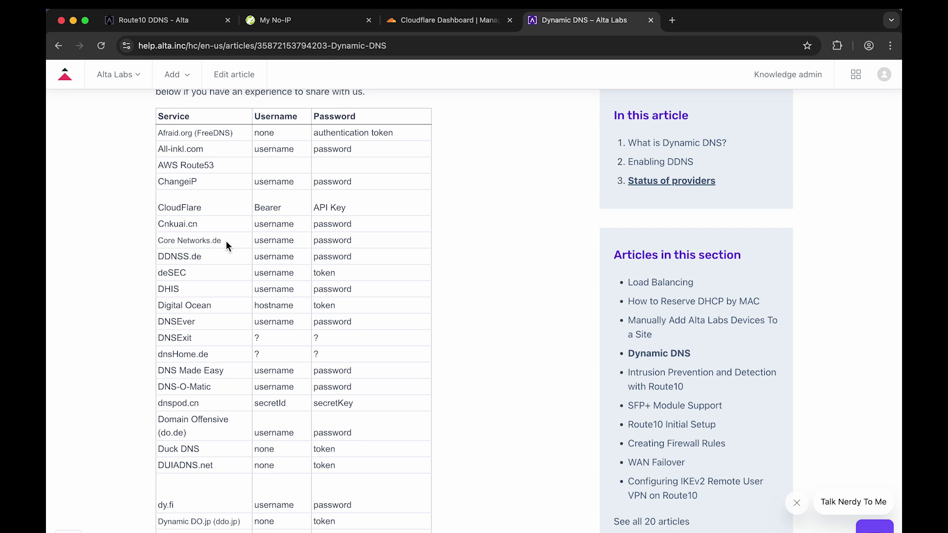
pyautogui.doubleClick(268, 209)
pyautogui.scroll(-1, 271, 217)
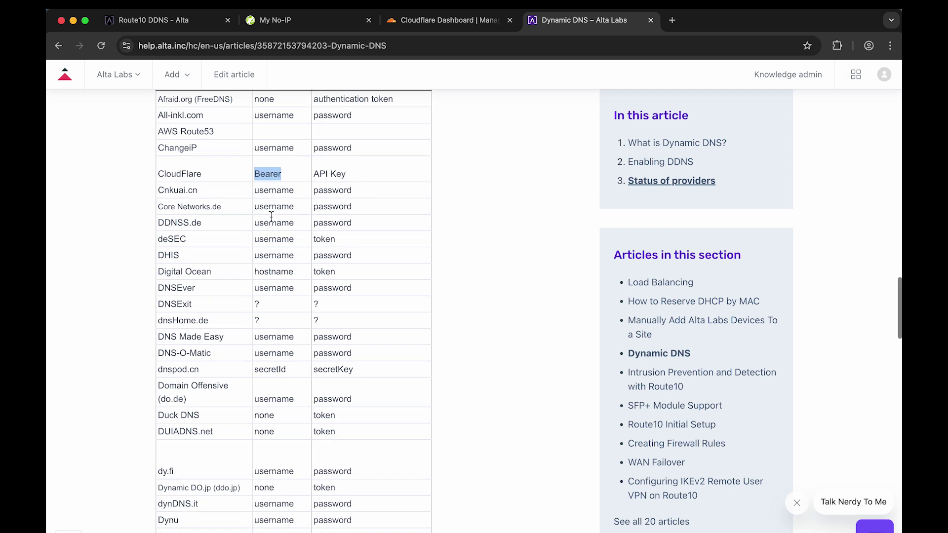
pyautogui.scroll(-5, 291, 312)
pyautogui.scroll(-2, 291, 312)
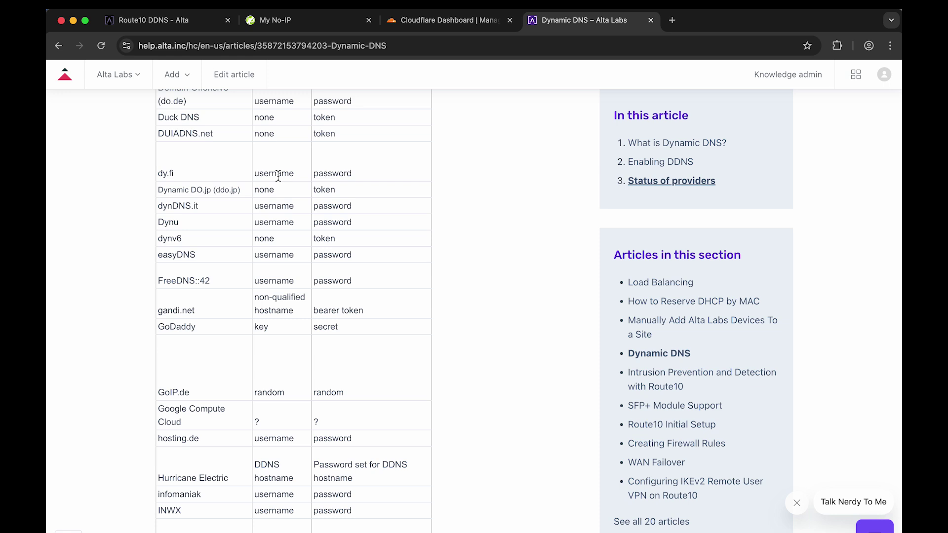
pyautogui.scroll(9, 262, 199)
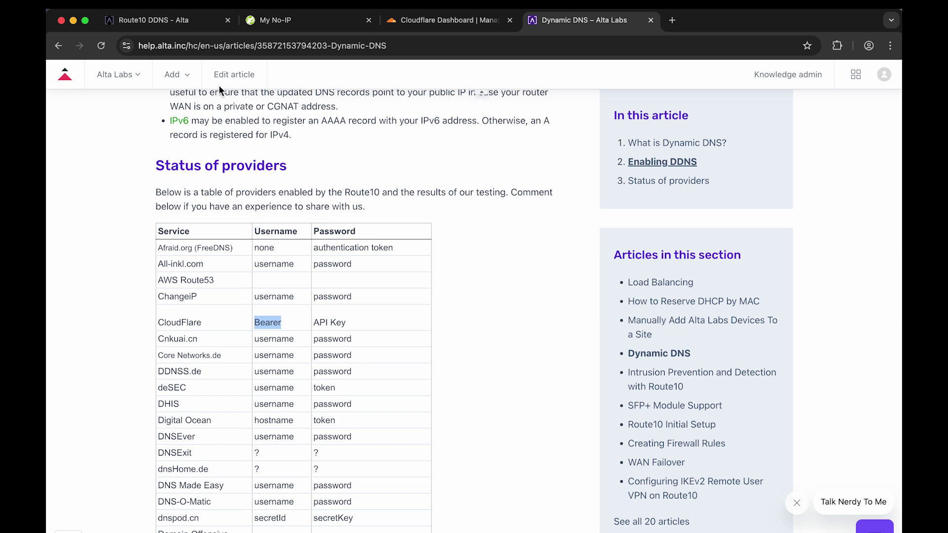
pyautogui.click(189, 19)
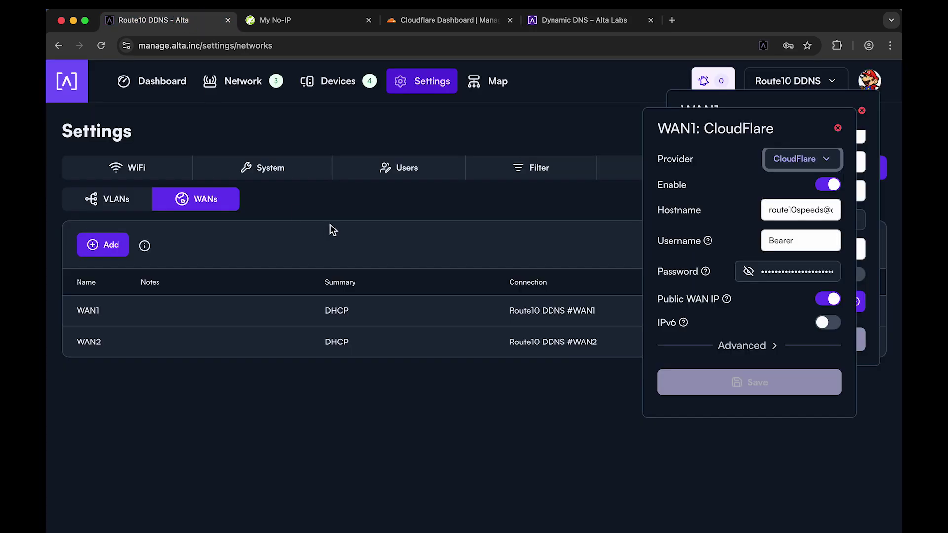